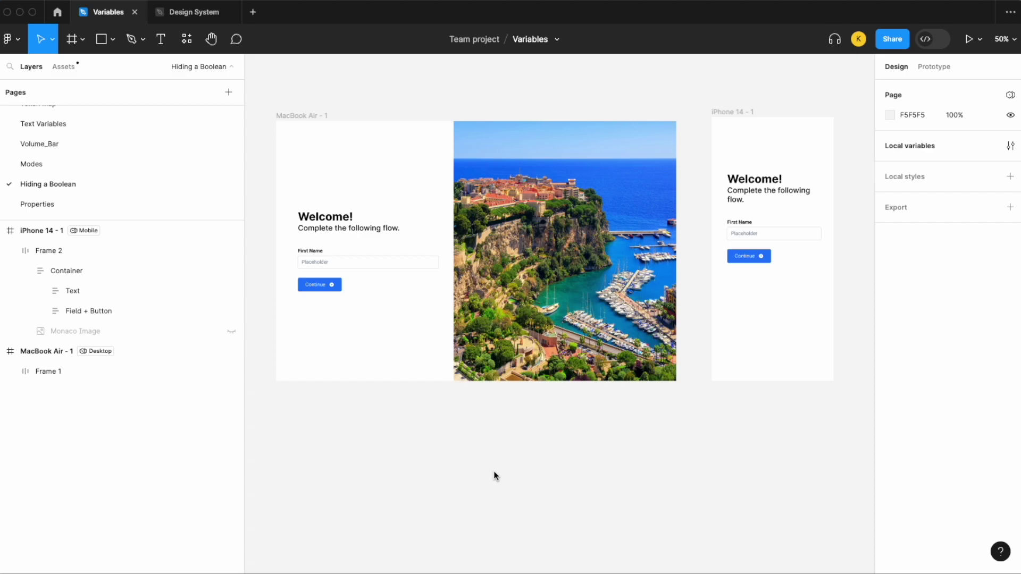
- Delete the MacBook frame's inner content, then drag Frame 2 into the MacBook frame and back to the iPhone
{"action": "left_click", "coordinate": [536, 367]}
{"action": "key", "text": "Delete"}
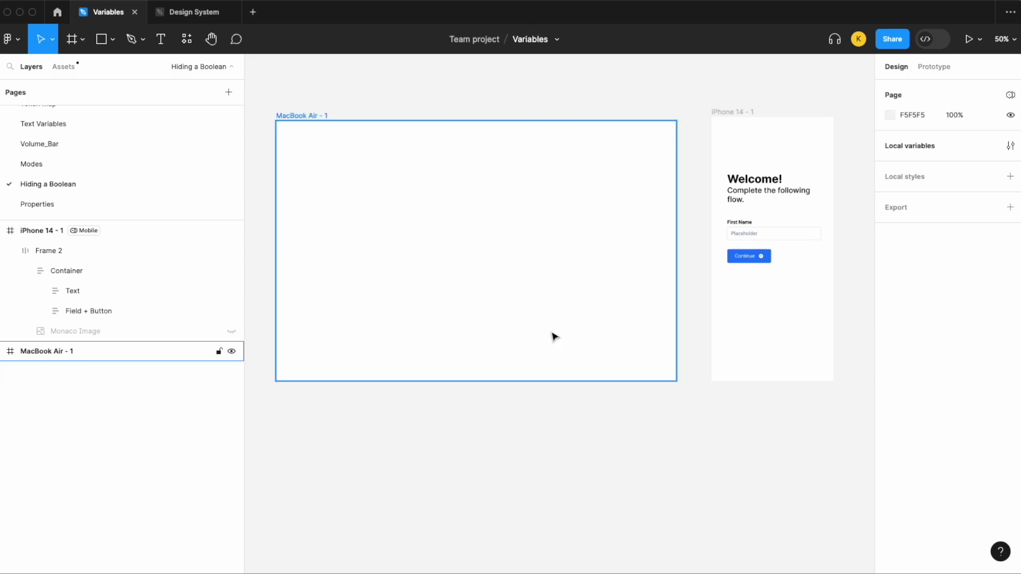
{"action": "left_click", "coordinate": [778, 214]}
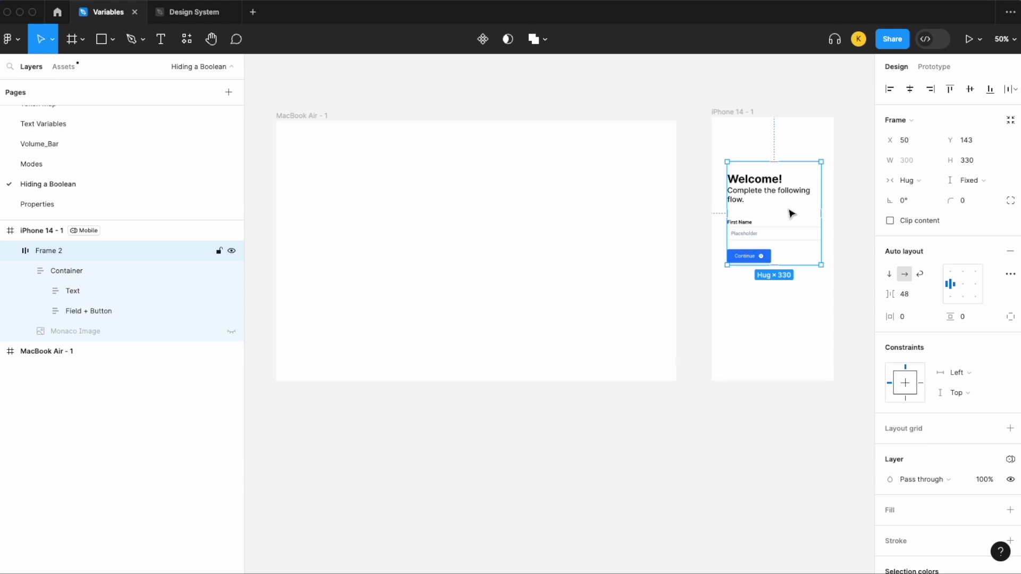
{"action": "left_click_drag", "start_coordinate": [792, 213], "coordinate": [526, 245]}
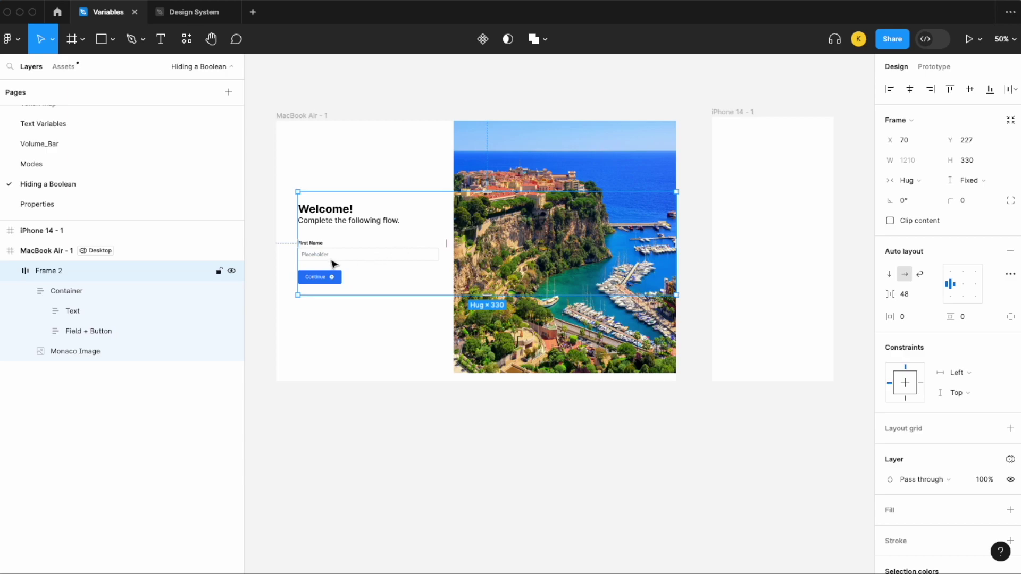
{"action": "left_click_drag", "start_coordinate": [336, 264], "coordinate": [765, 234]}
{"action": "left_click", "coordinate": [760, 416]}
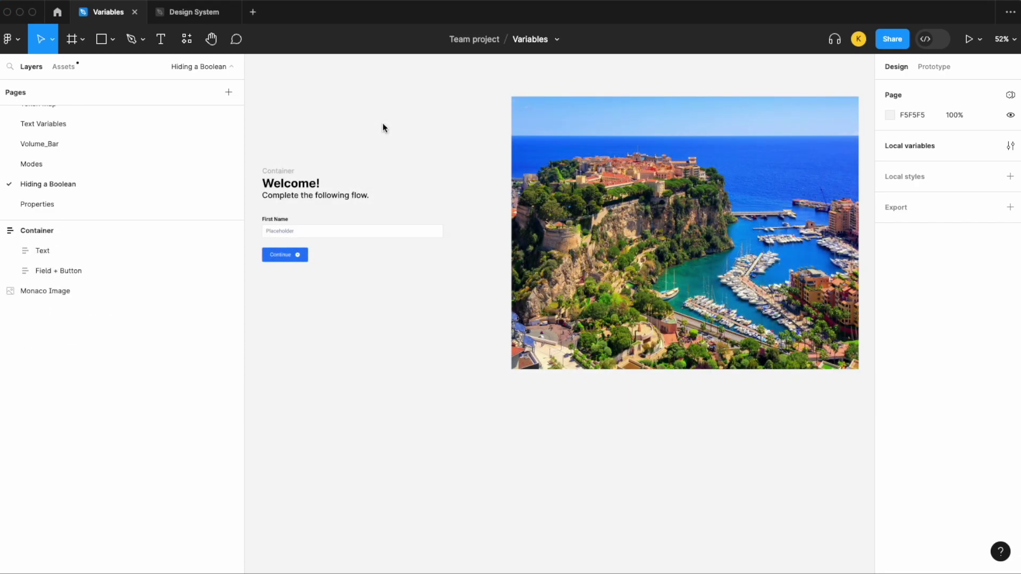
{"action": "scroll", "coordinate": [383, 128], "scroll_direction": "down", "scroll_amount": 2}
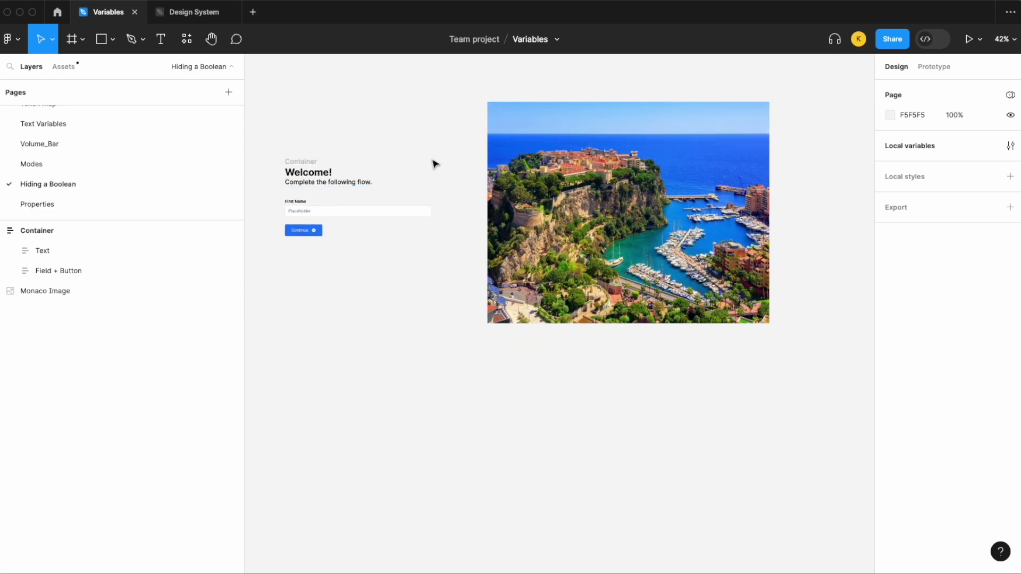
{"action": "scroll", "coordinate": [290, 165], "scroll_direction": "up", "scroll_amount": 5}
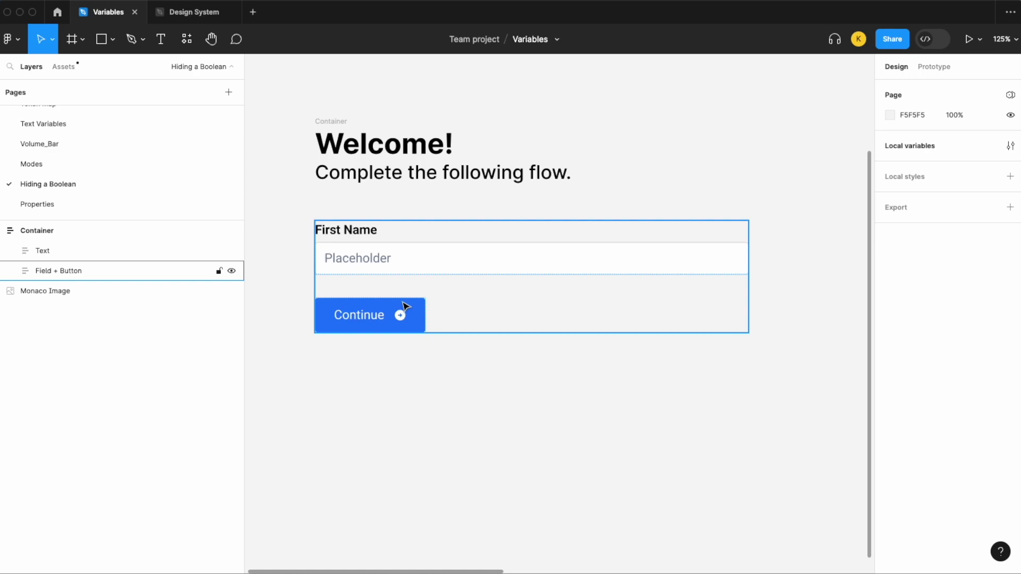
{"action": "scroll", "coordinate": [404, 308], "scroll_direction": "down", "scroll_amount": 5, "text": "ctrl"}
{"action": "scroll", "coordinate": [606, 271], "scroll_direction": "right", "scroll_amount": 5}
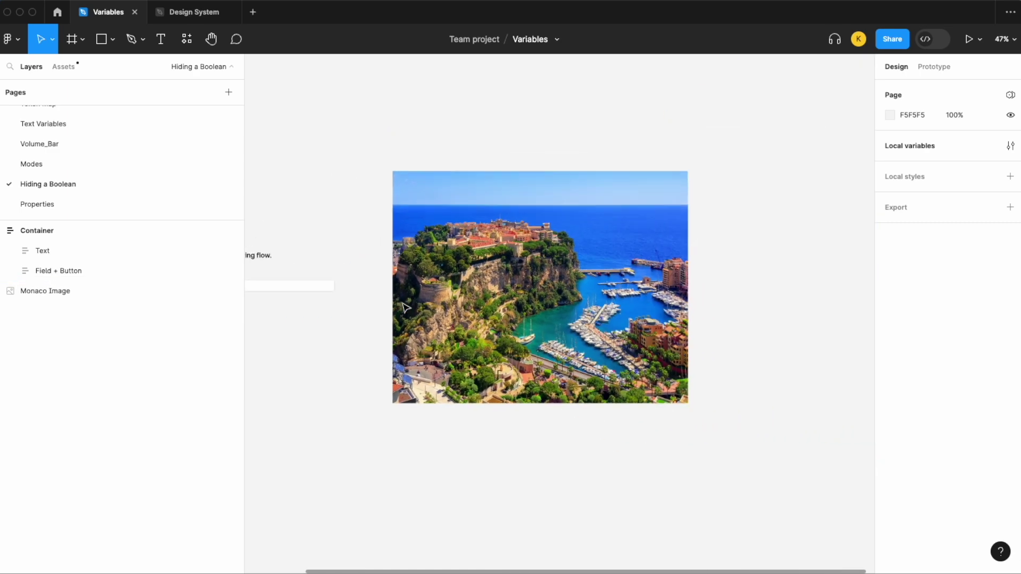
{"action": "scroll", "coordinate": [608, 272], "scroll_direction": "down", "scroll_amount": 2, "text": "ctrl"}
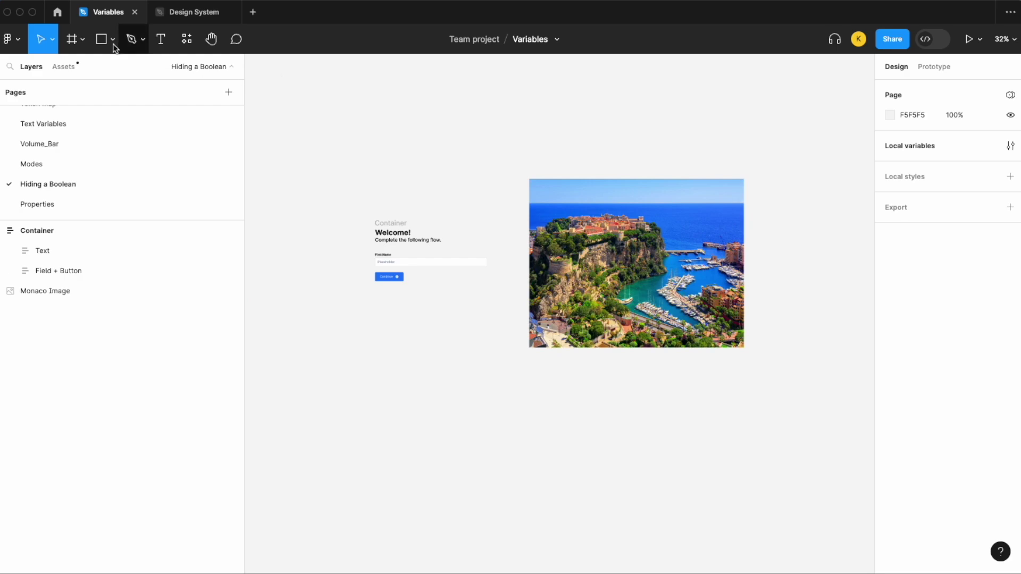
{"action": "left_click", "coordinate": [81, 38]}
- Create a MacBook Air frame and an iPhone 14 frame side by side below the image
{"action": "left_click", "coordinate": [81, 68]}
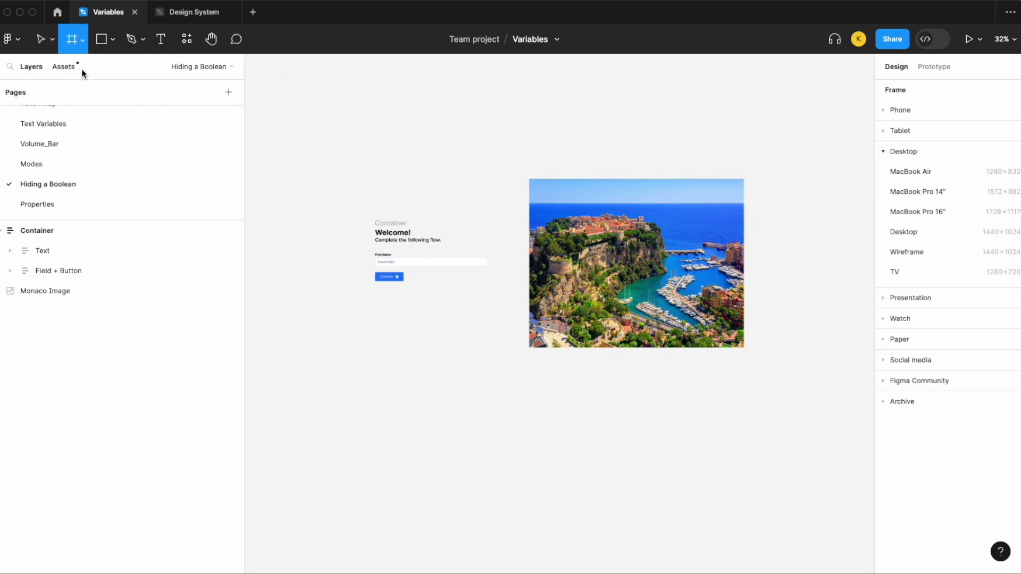
{"action": "left_click", "coordinate": [912, 172]}
{"action": "left_click_drag", "start_coordinate": [734, 308], "coordinate": [424, 442]}
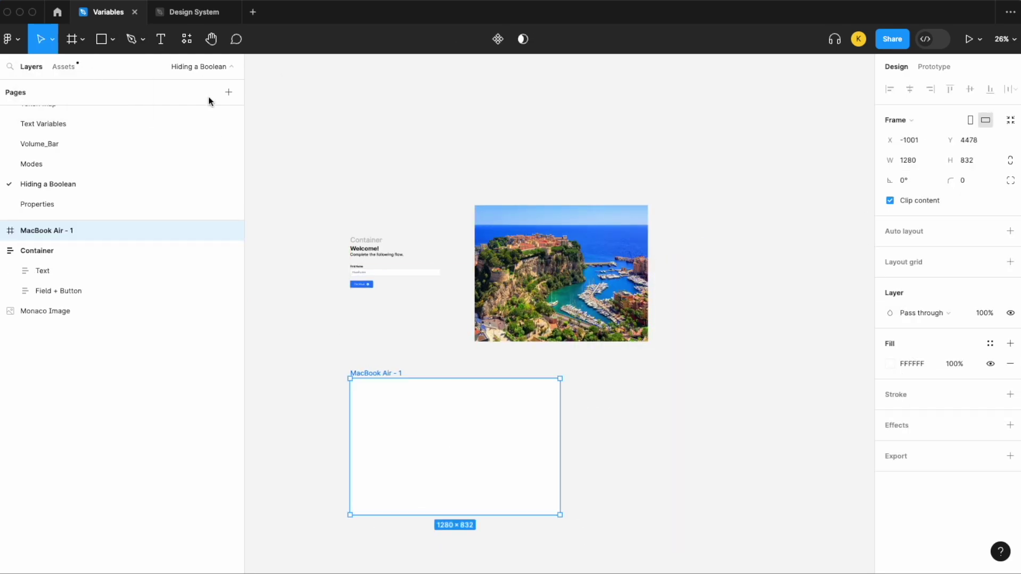
{"action": "left_click", "coordinate": [73, 45]}
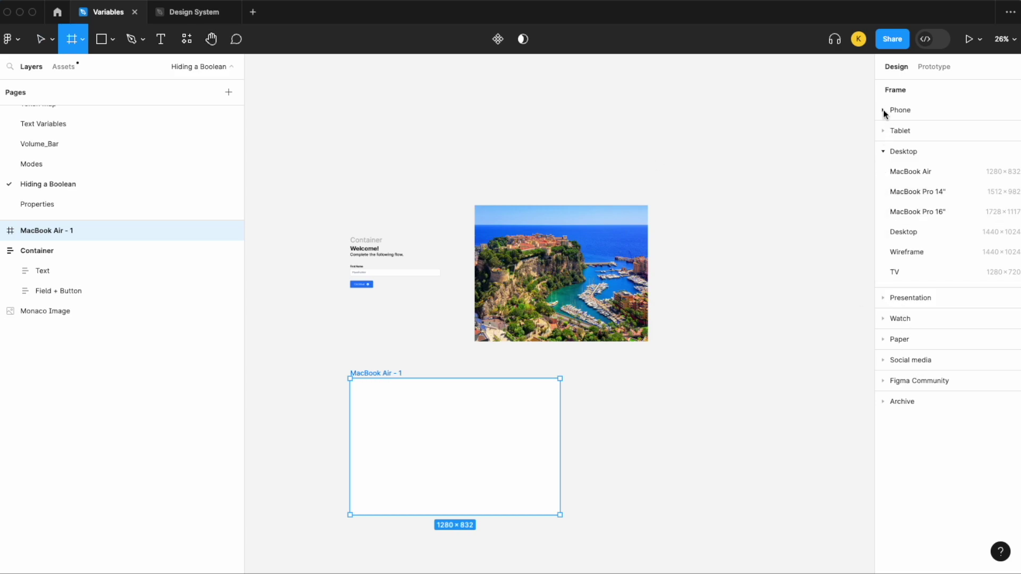
{"action": "left_click", "coordinate": [883, 110]}
{"action": "left_click", "coordinate": [904, 130]}
{"action": "left_click_drag", "start_coordinate": [686, 304], "coordinate": [609, 426]}
{"action": "scroll", "coordinate": [609, 426], "scroll_direction": "down", "scroll_amount": 5}
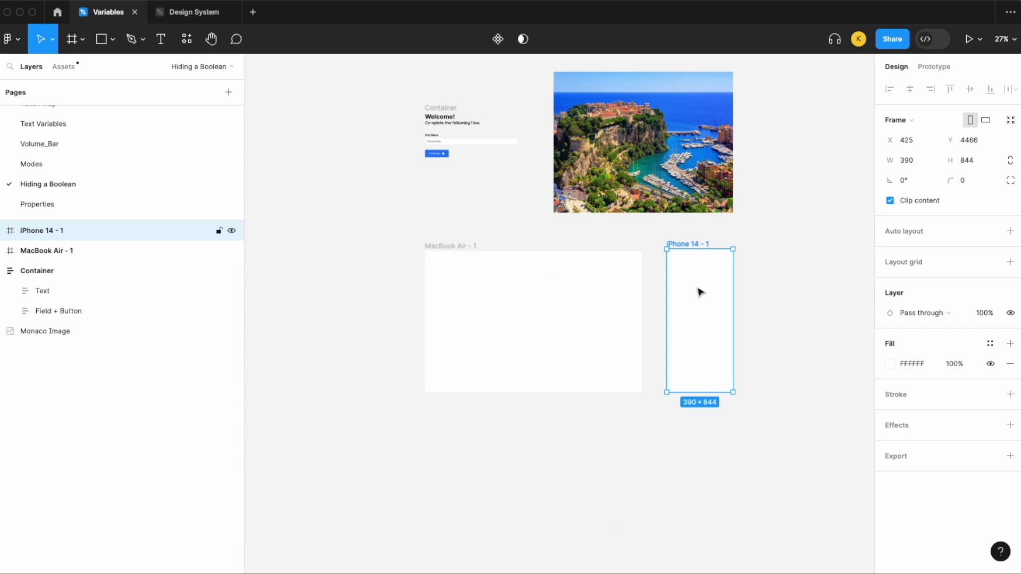
{"action": "left_click_drag", "start_coordinate": [700, 292], "coordinate": [695, 292]}
- Move the form Container and Monaco image onto the MacBook frame, trimming the image to 712 wide
{"action": "left_click", "coordinate": [463, 114]}
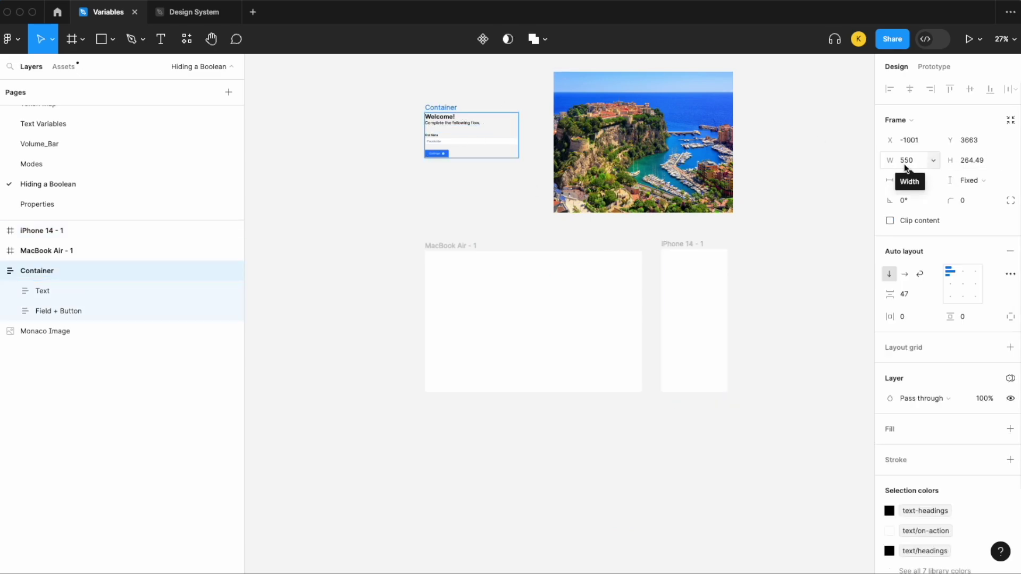
{"action": "left_click_drag", "start_coordinate": [448, 144], "coordinate": [446, 290]}
{"action": "scroll", "coordinate": [468, 287], "scroll_direction": "up", "scroll_amount": 3}
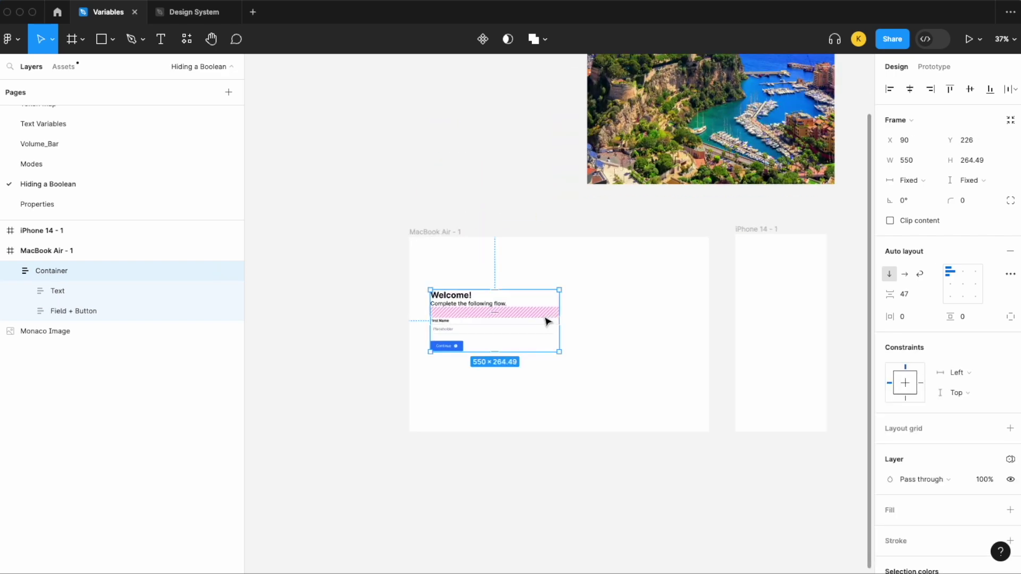
{"action": "scroll", "coordinate": [548, 321], "scroll_direction": "down", "scroll_amount": 3}
{"action": "left_click_drag", "start_coordinate": [681, 153], "coordinate": [601, 330]}
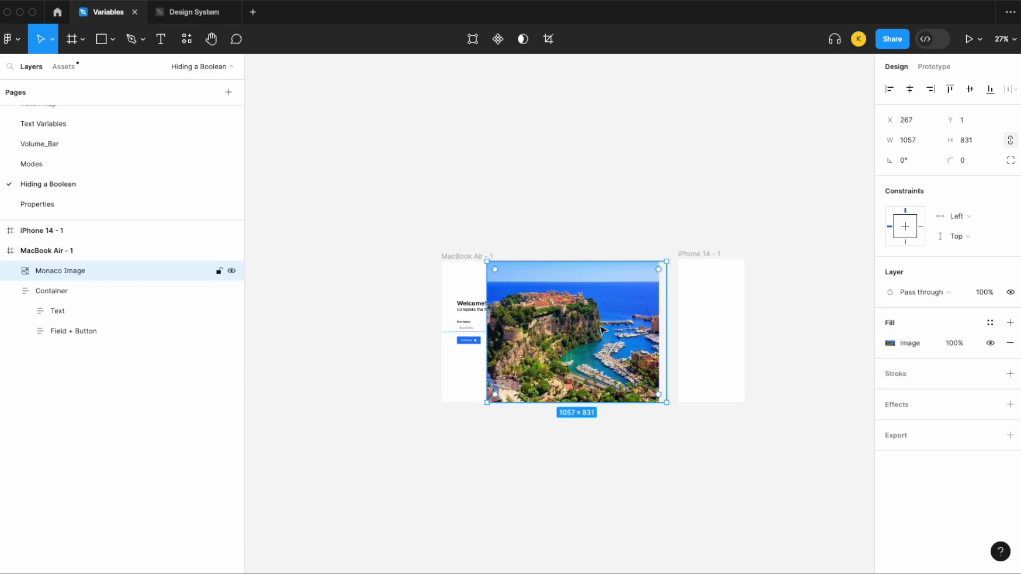
{"action": "scroll", "coordinate": [601, 330], "scroll_direction": "up", "scroll_amount": 4}
{"action": "left_click_drag", "start_coordinate": [426, 308], "coordinate": [505, 308]}
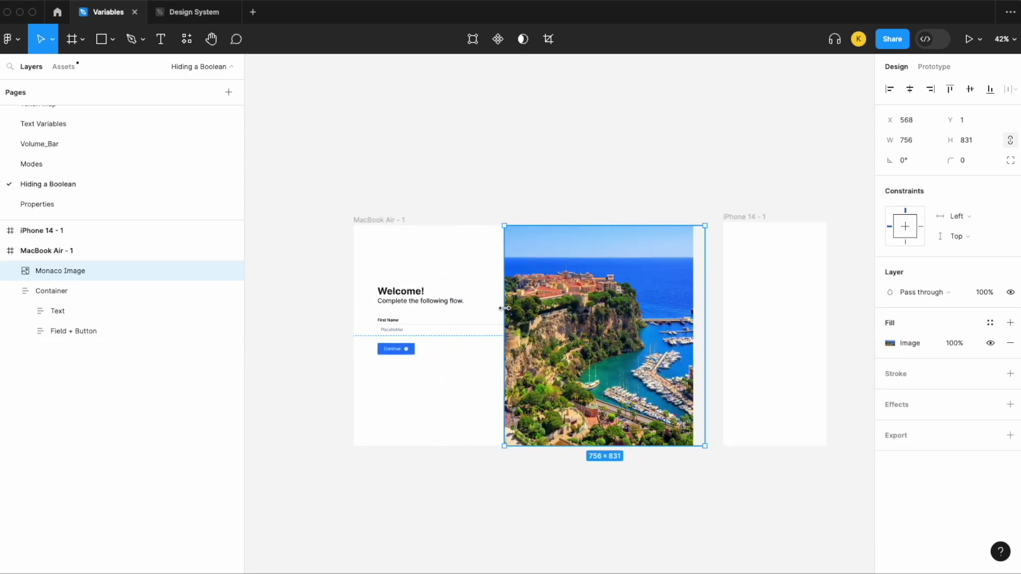
{"action": "left_click_drag", "start_coordinate": [705, 287], "coordinate": [688, 274]}
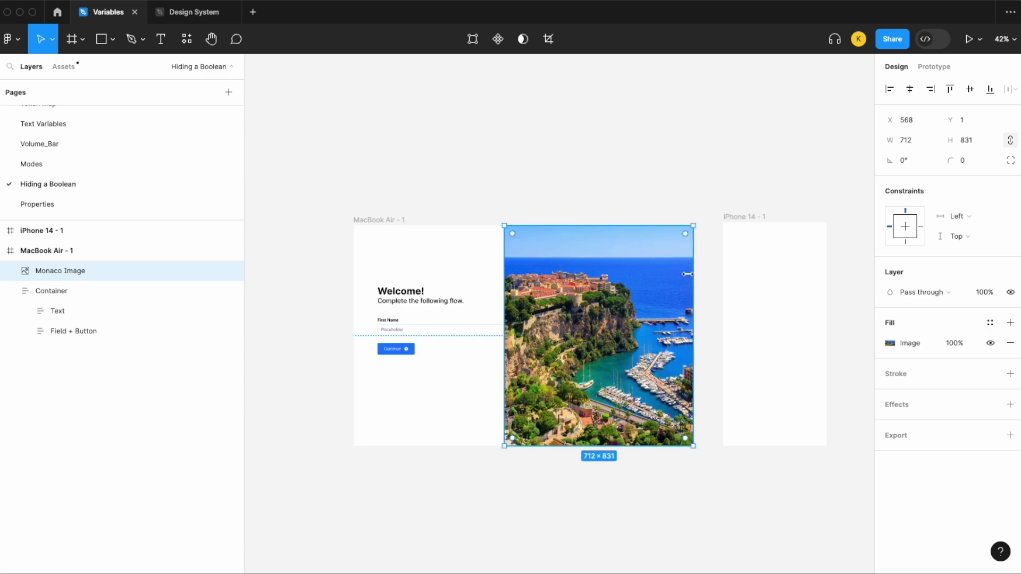
{"action": "left_click", "coordinate": [538, 182]}
{"action": "scroll", "coordinate": [540, 179], "scroll_direction": "down", "scroll_amount": 2}
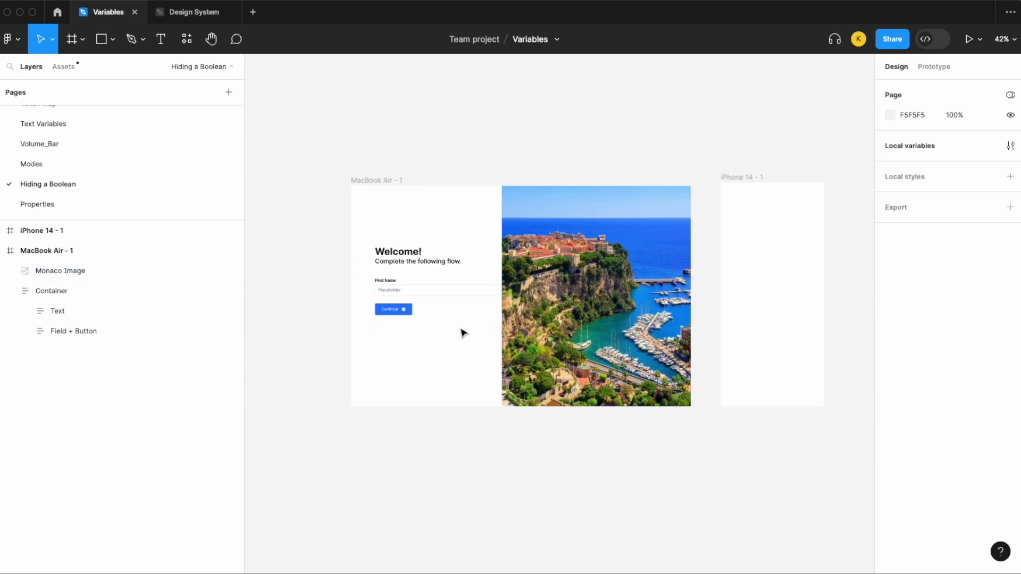
{"action": "scroll", "coordinate": [463, 333], "scroll_direction": "up", "scroll_amount": 3}
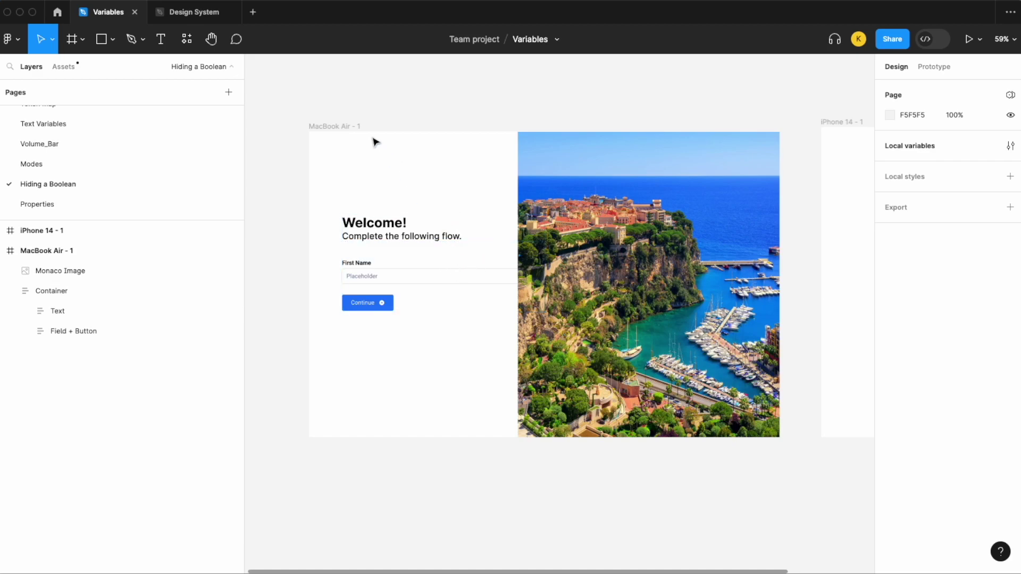
{"action": "scroll", "coordinate": [497, 153], "scroll_direction": "right", "scroll_amount": 6}
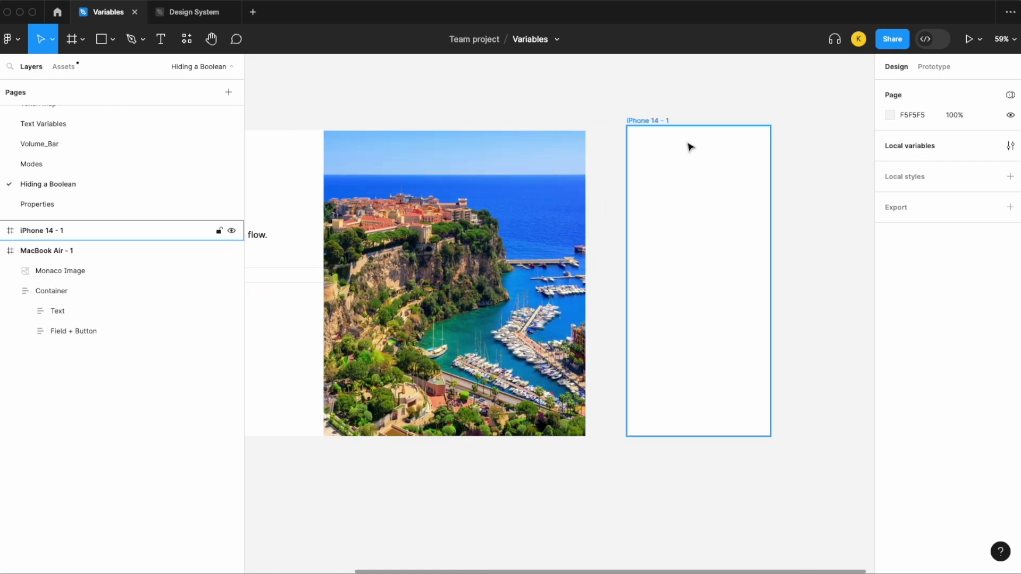
{"action": "scroll", "coordinate": [690, 146], "scroll_direction": "down", "scroll_amount": 3}
{"action": "scroll", "coordinate": [689, 151], "scroll_direction": "left", "scroll_amount": 5}
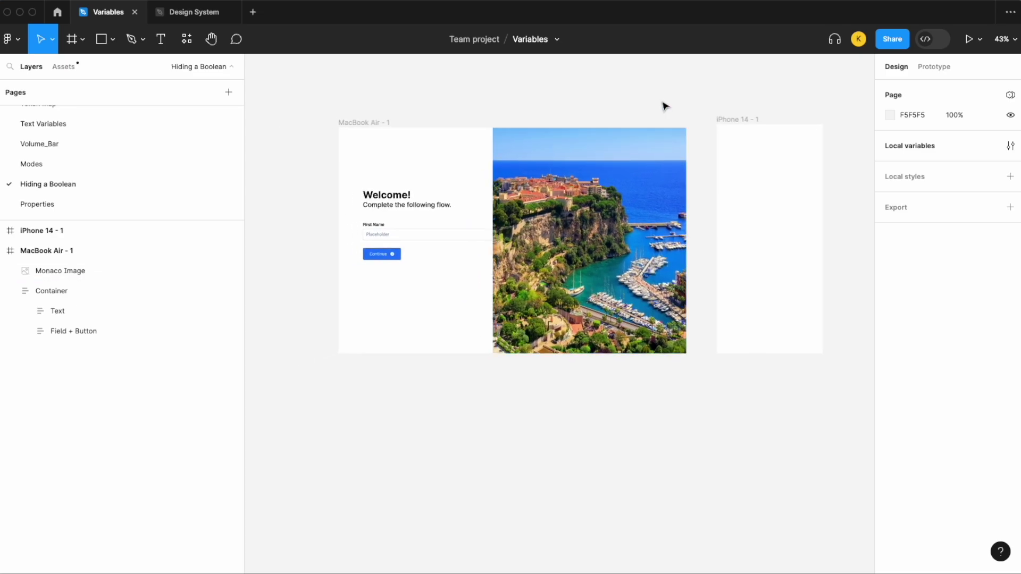
- In Local variables, create a Number variable named Container
{"action": "left_click", "coordinate": [1011, 146]}
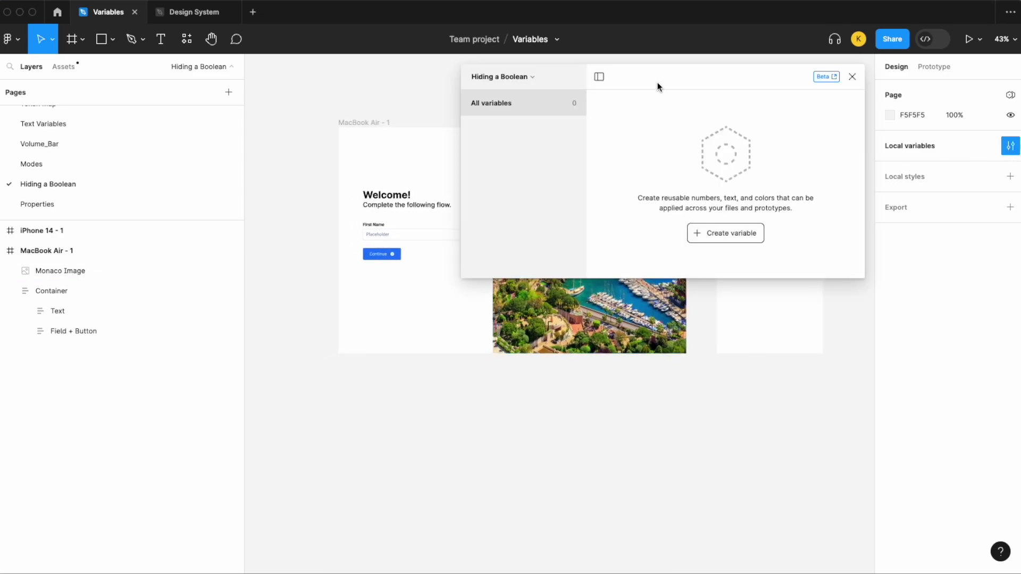
{"action": "left_click_drag", "start_coordinate": [658, 87], "coordinate": [689, 165]}
{"action": "left_click", "coordinate": [548, 226]}
{"action": "left_click", "coordinate": [650, 317]}
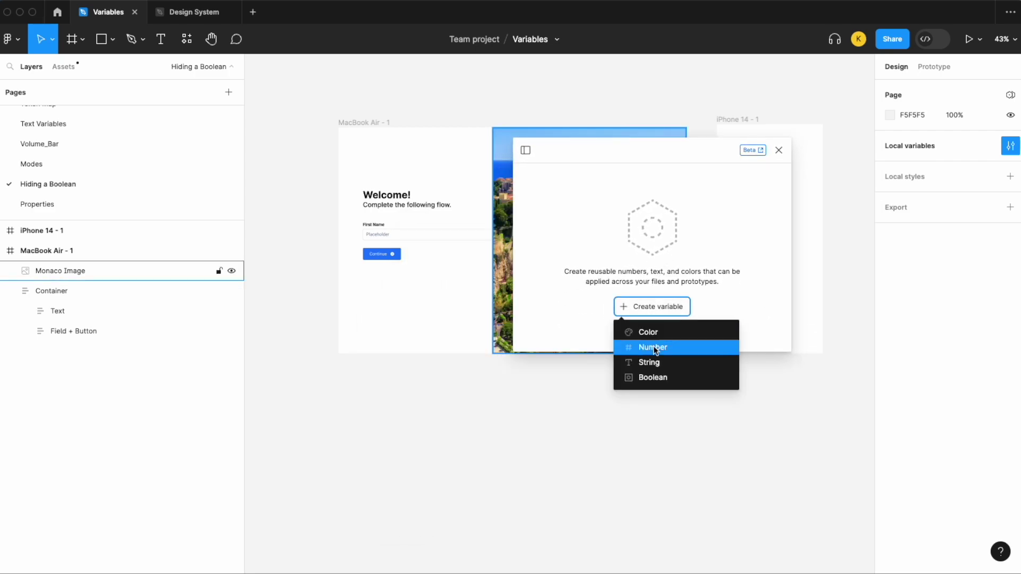
{"action": "left_click", "coordinate": [655, 347]}
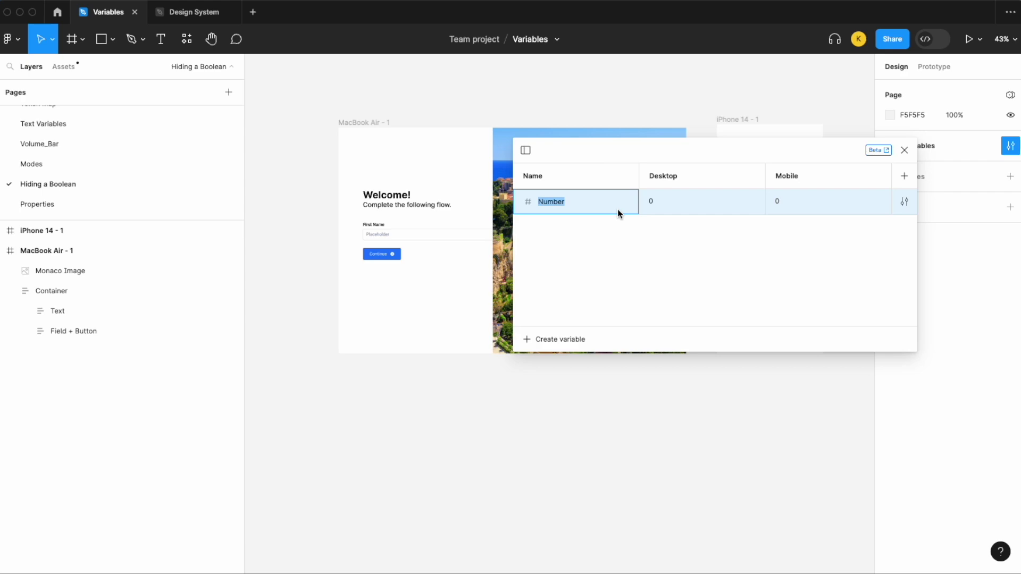
{"action": "type", "text": "Container"}
{"action": "key", "text": "Return"}
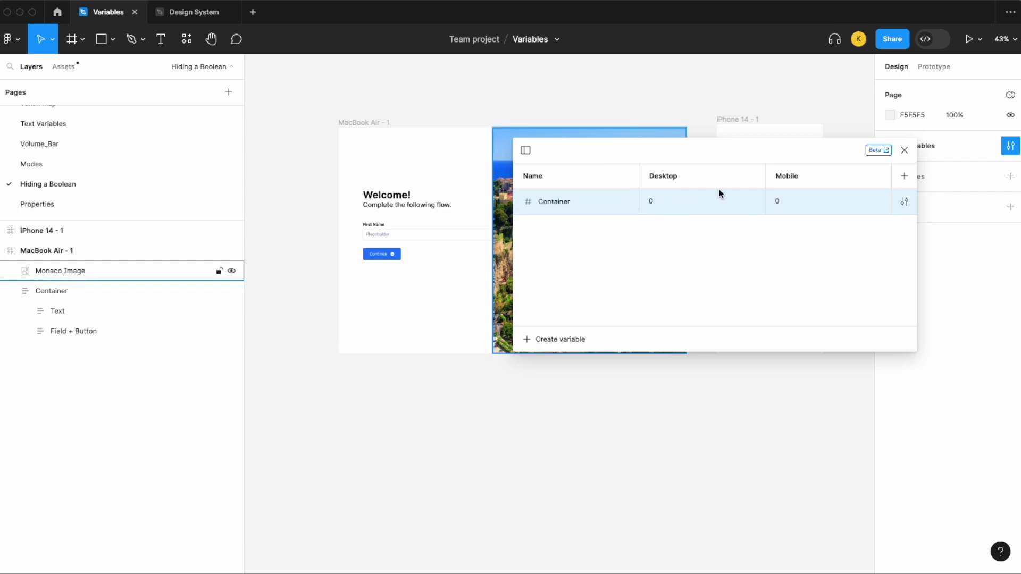
- Set Container to 450 for Desktop and 300 for Mobile, then close the variables window
{"action": "left_click", "coordinate": [654, 203]}
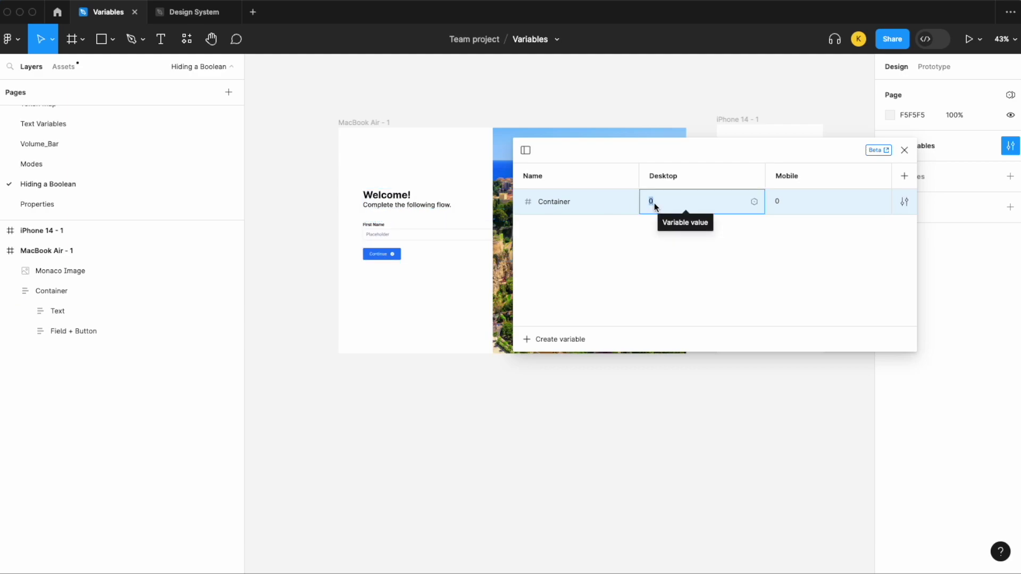
{"action": "type", "text": "450"}
{"action": "key", "text": "Return"}
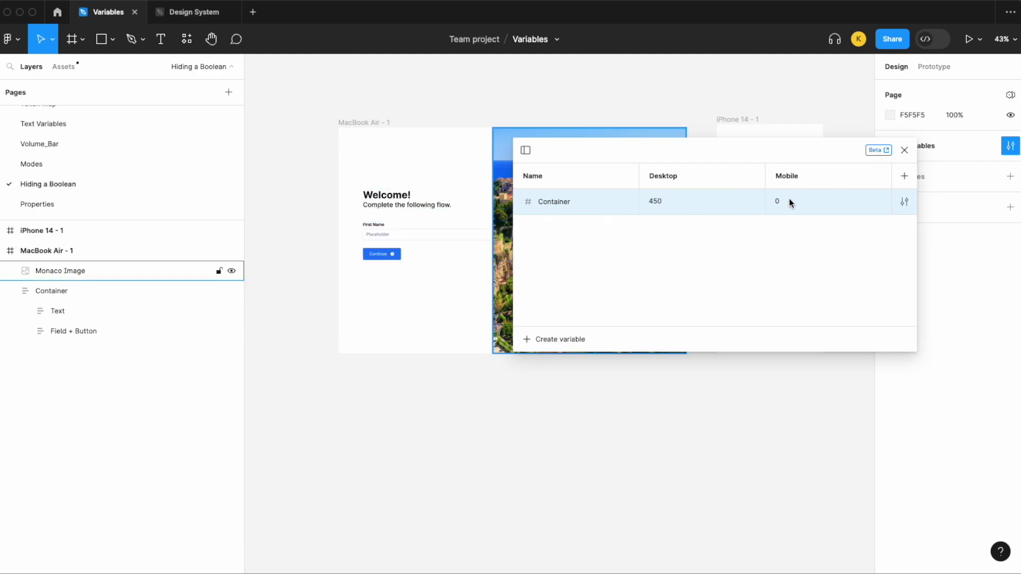
{"action": "left_click_drag", "start_coordinate": [800, 158], "coordinate": [788, 218]}
{"action": "left_click", "coordinate": [777, 260]}
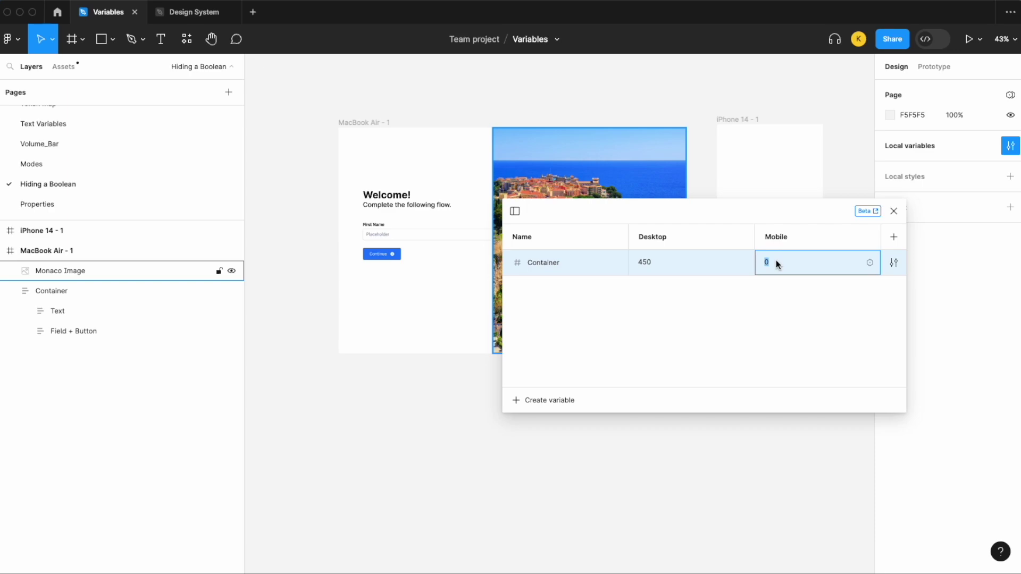
{"action": "type", "text": "300"}
{"action": "key", "text": "Return"}
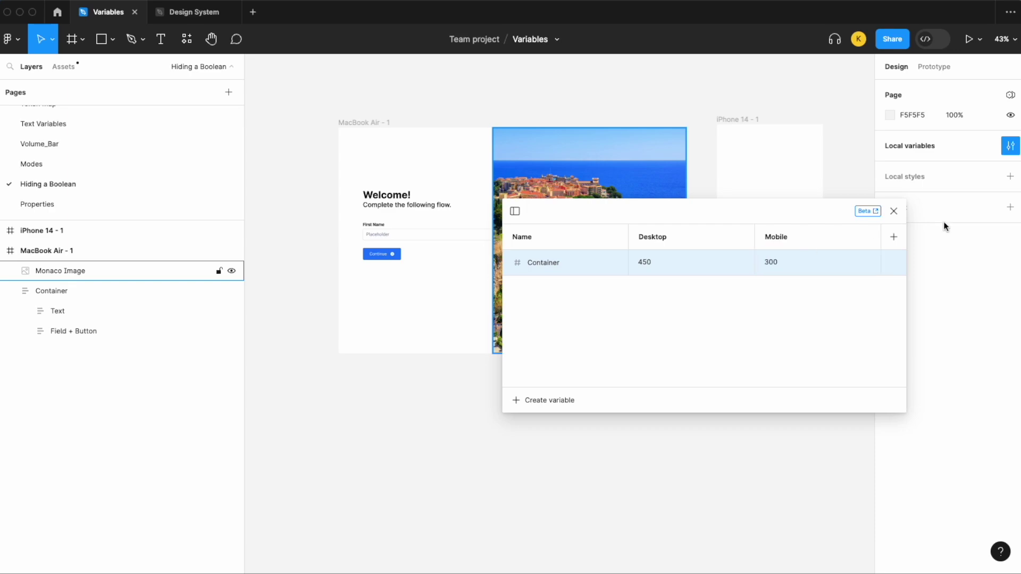
{"action": "left_click", "coordinate": [900, 216]}
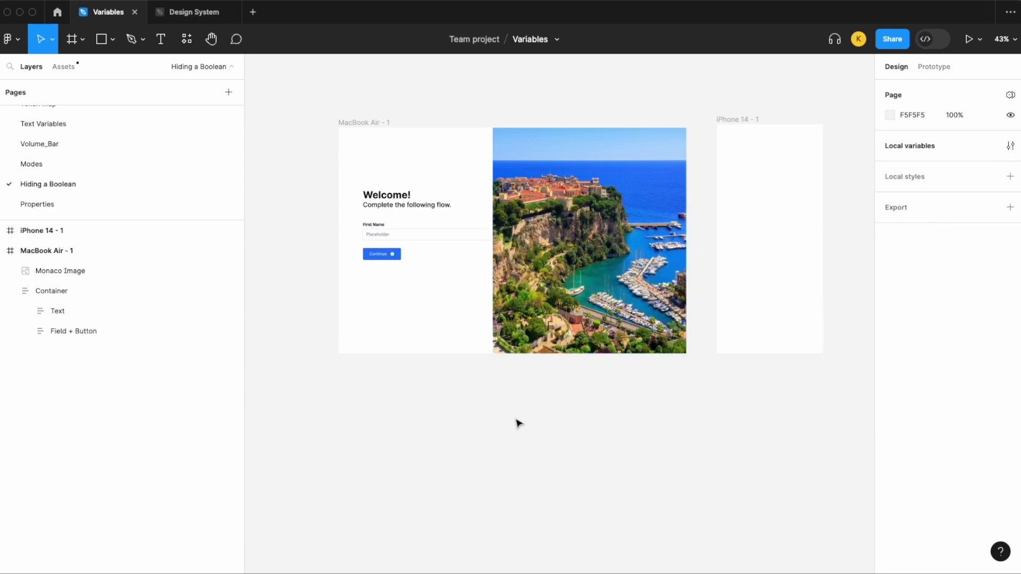
- Apply the Container variable to the form Container's width, making it 450 wide, then select the Monaco Image
{"action": "left_click", "coordinate": [444, 229]}
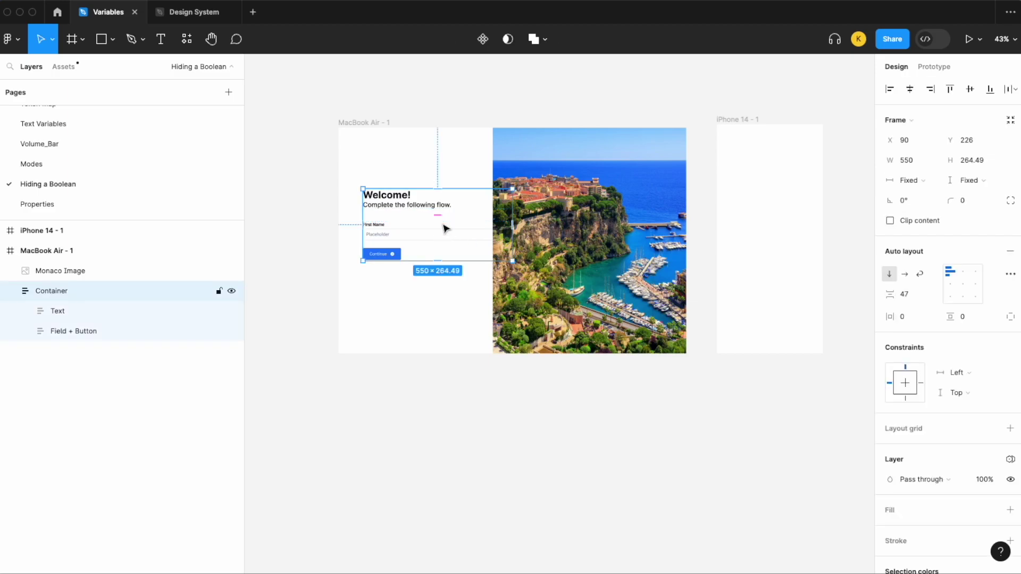
{"action": "left_click", "coordinate": [933, 160]}
{"action": "left_click", "coordinate": [923, 223]}
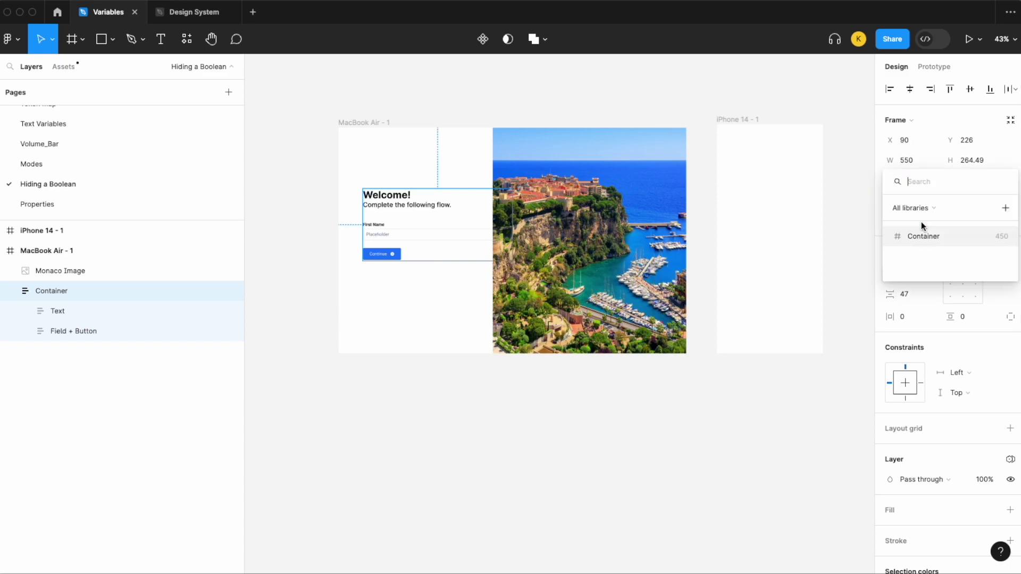
{"action": "left_click", "coordinate": [922, 235]}
{"action": "scroll", "coordinate": [467, 358], "scroll_direction": "up", "scroll_amount": 3, "text": "ctrl"}
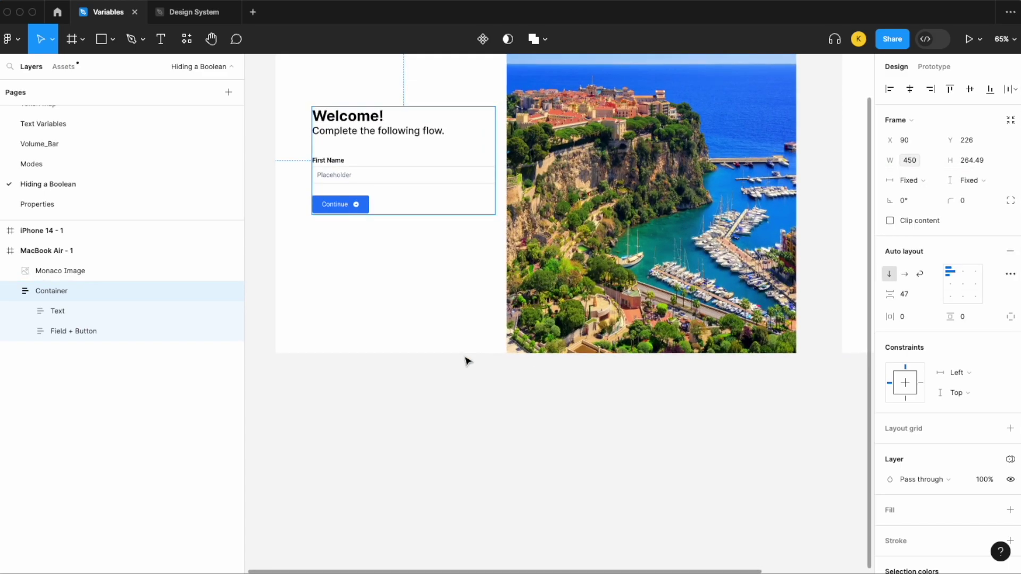
{"action": "scroll", "coordinate": [468, 358], "scroll_direction": "up", "scroll_amount": 2}
{"action": "scroll", "coordinate": [467, 358], "scroll_direction": "left", "scroll_amount": 2}
{"action": "scroll", "coordinate": [489, 284], "scroll_direction": "up", "scroll_amount": 3, "text": "ctrl"}
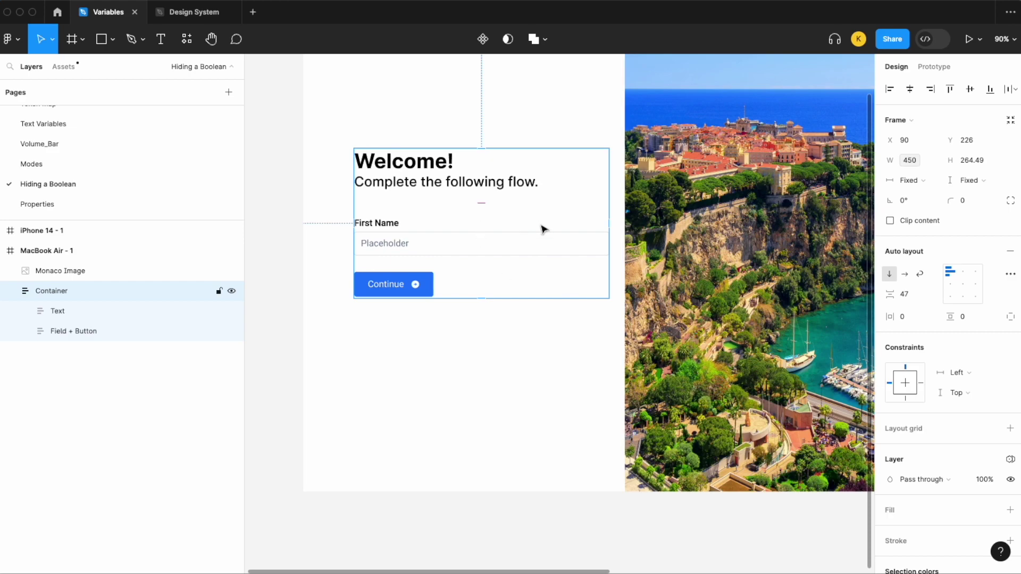
{"action": "scroll", "coordinate": [542, 229], "scroll_direction": "down", "scroll_amount": 4, "text": "ctrl"}
{"action": "scroll", "coordinate": [543, 228], "scroll_direction": "right", "scroll_amount": 2}
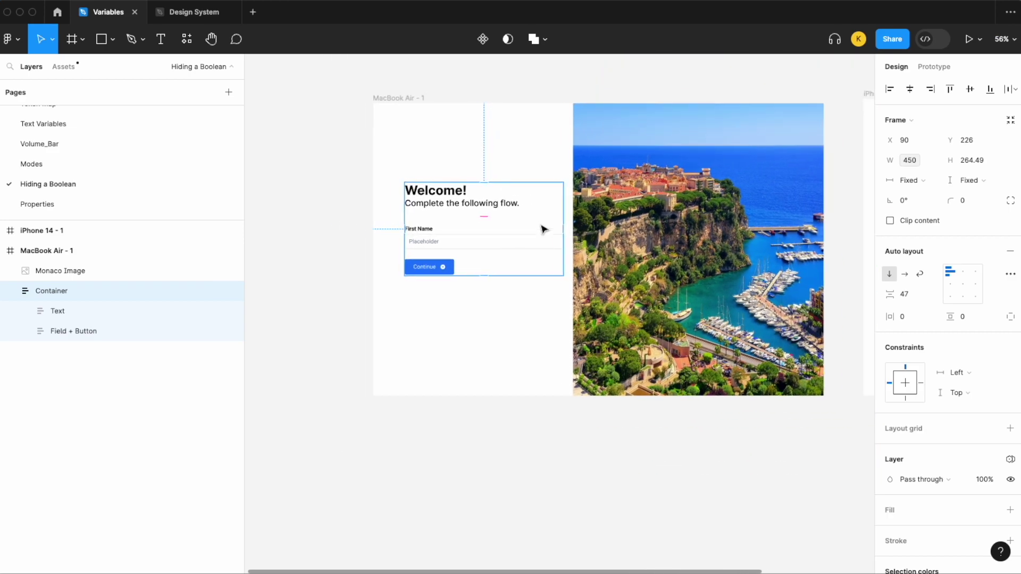
{"action": "scroll", "coordinate": [543, 226], "scroll_direction": "down", "scroll_amount": 1, "text": "ctrl"}
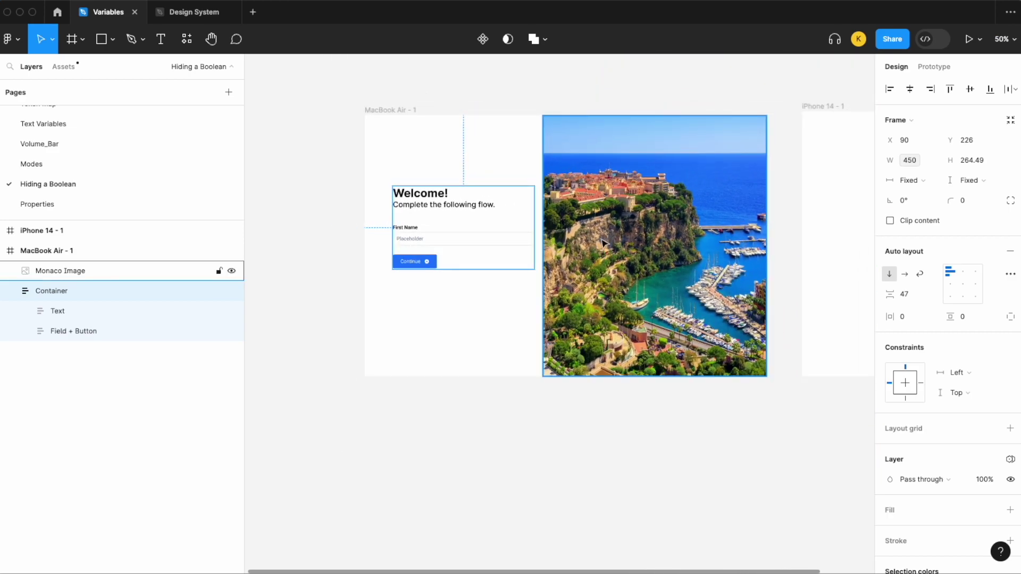
{"action": "left_click", "coordinate": [635, 226]}
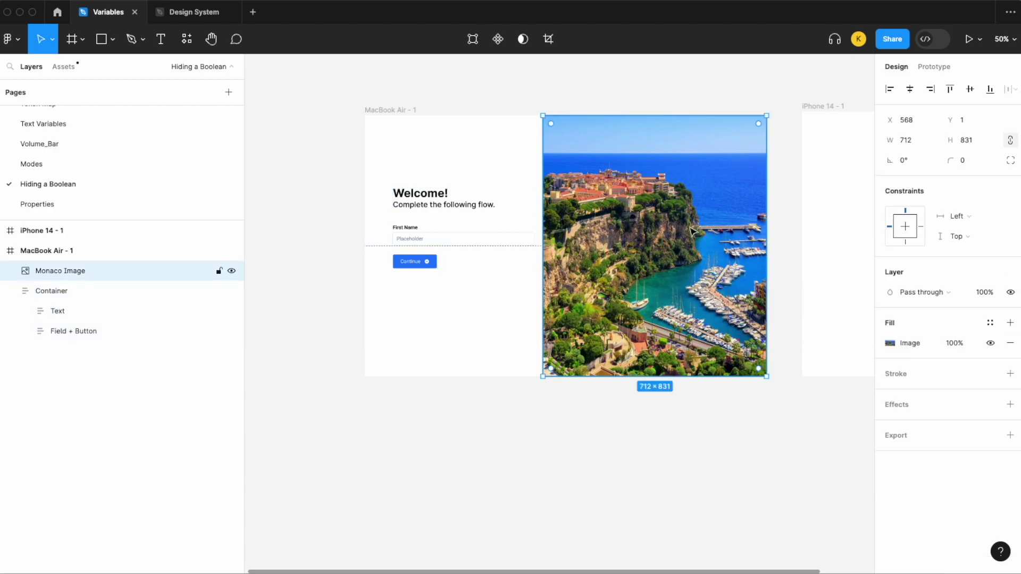
{"action": "scroll", "coordinate": [839, 171], "scroll_direction": "right", "scroll_amount": 3}
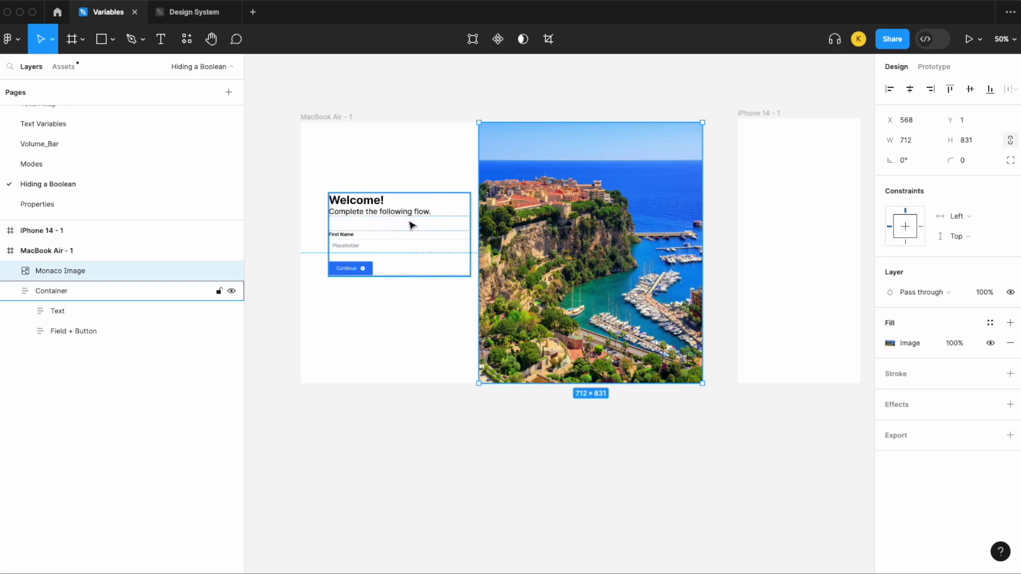
- Add a Boolean variable named Image and toggle its Desktop value to True
{"action": "left_click", "coordinate": [573, 418]}
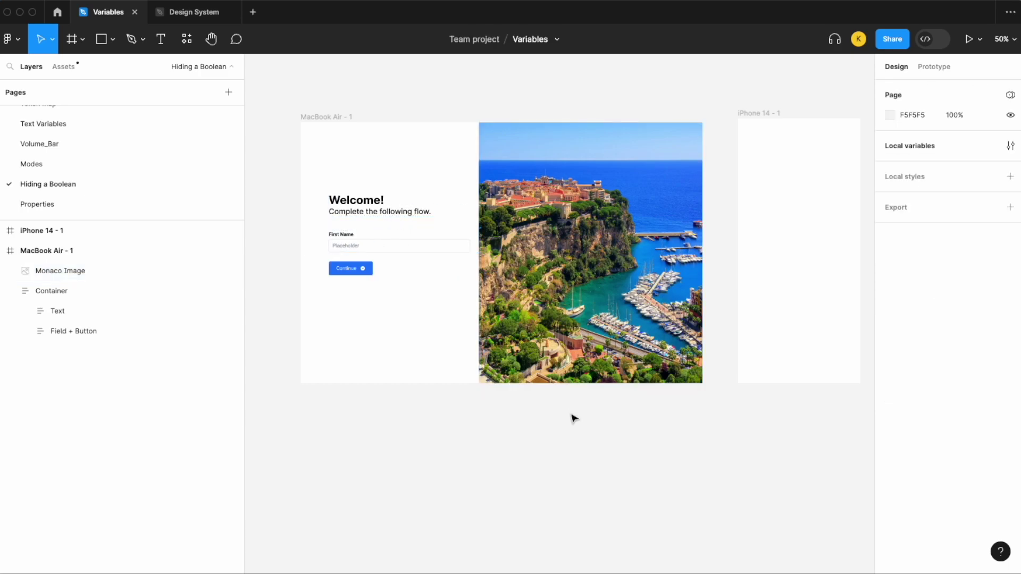
{"action": "left_click", "coordinate": [1011, 145]}
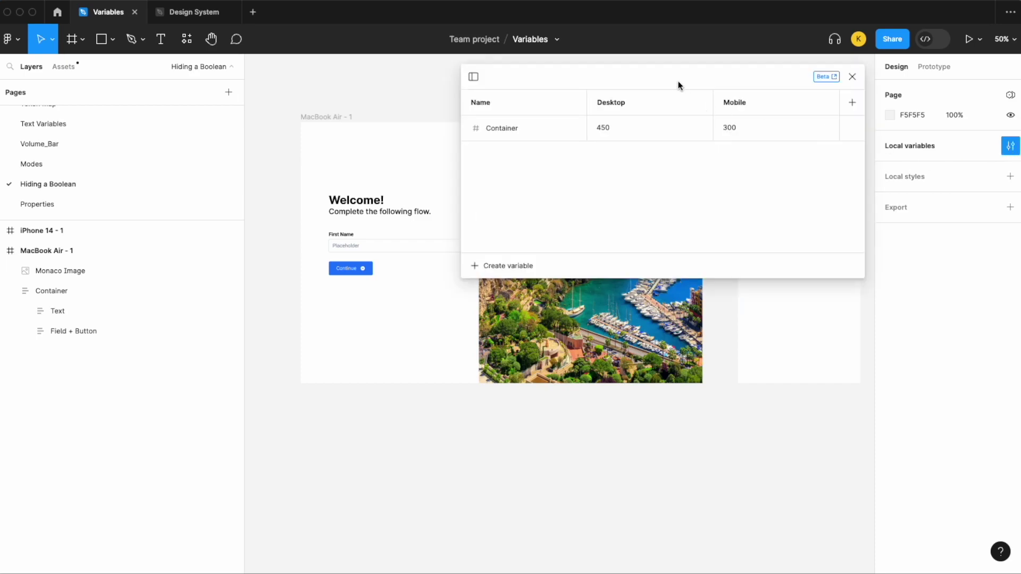
{"action": "left_click_drag", "start_coordinate": [678, 81], "coordinate": [615, 278]}
{"action": "scroll", "coordinate": [606, 319], "scroll_direction": "down", "scroll_amount": 3}
{"action": "left_click", "coordinate": [481, 466]}
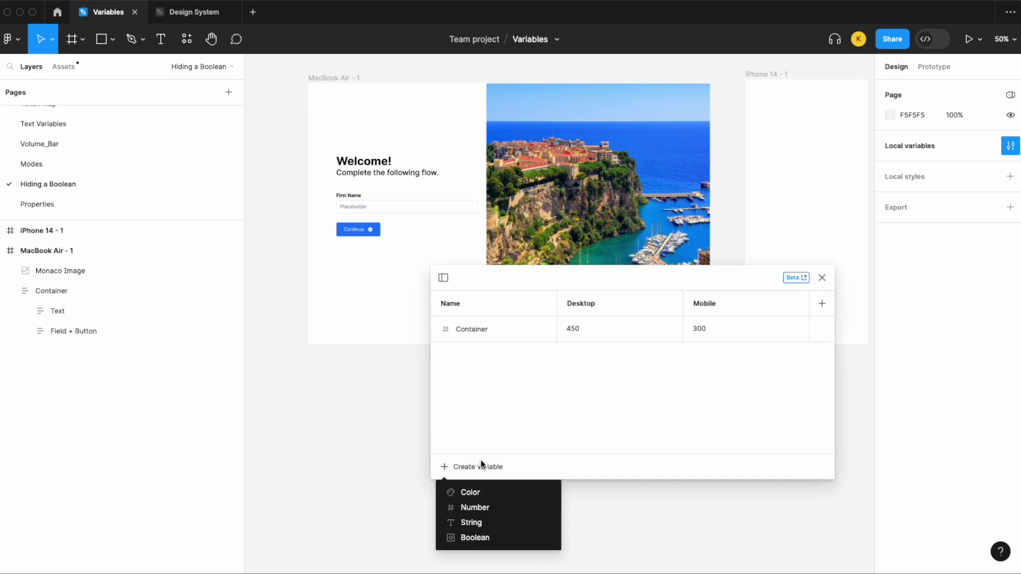
{"action": "left_click", "coordinate": [485, 536]}
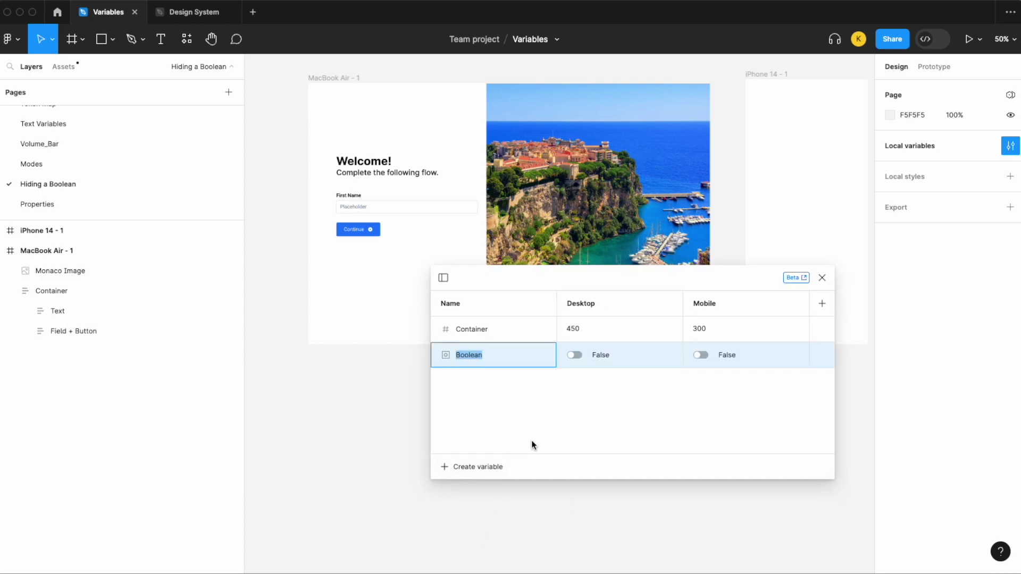
{"action": "type", "text": "Image"}
{"action": "key", "text": "Return"}
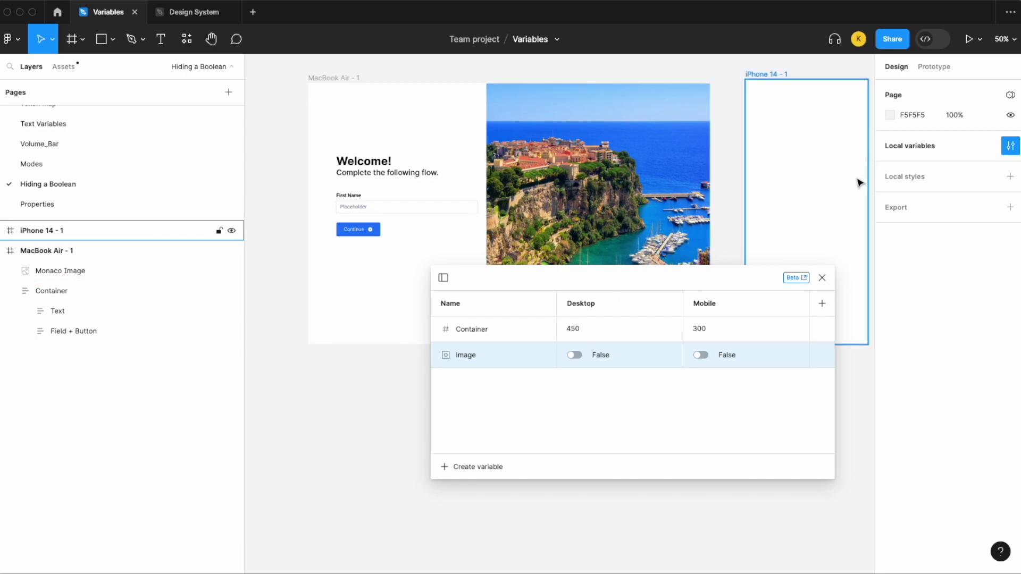
{"action": "left_click", "coordinate": [574, 354]}
- Tie the Monaco Image layer's visibility to the Image boolean variable
{"action": "left_click", "coordinate": [823, 278]}
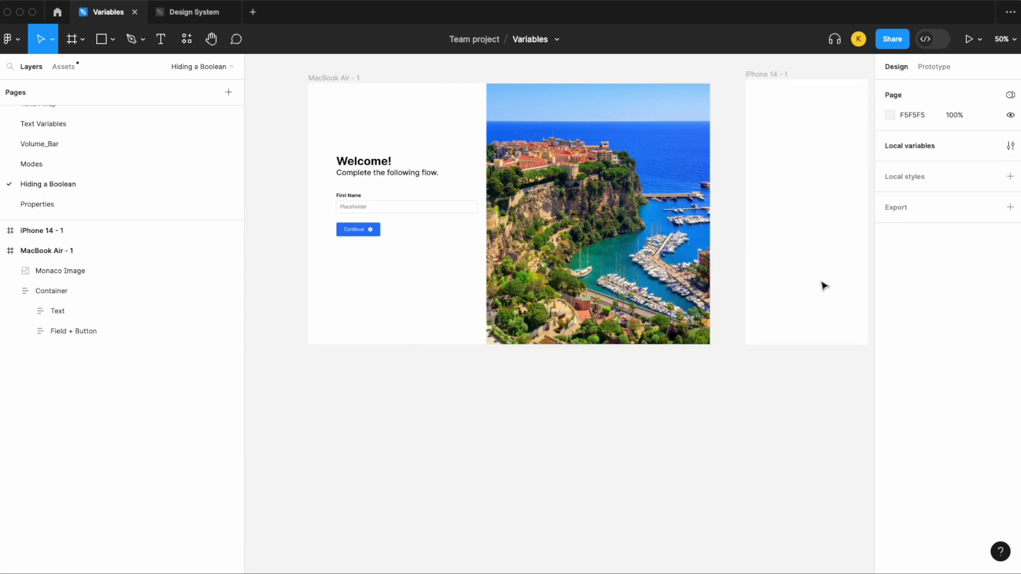
{"action": "left_click", "coordinate": [590, 242]}
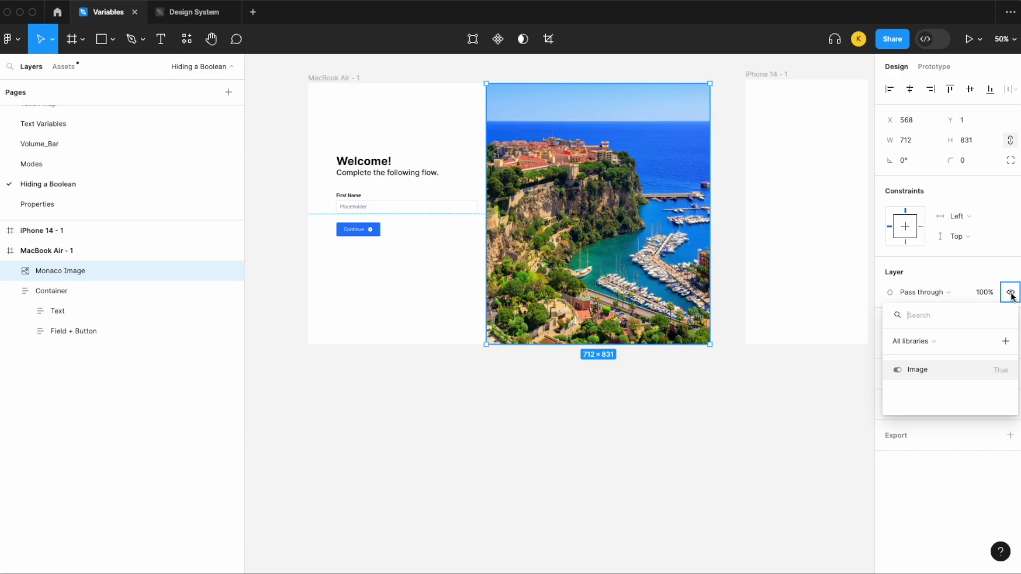
{"action": "left_click", "coordinate": [936, 369]}
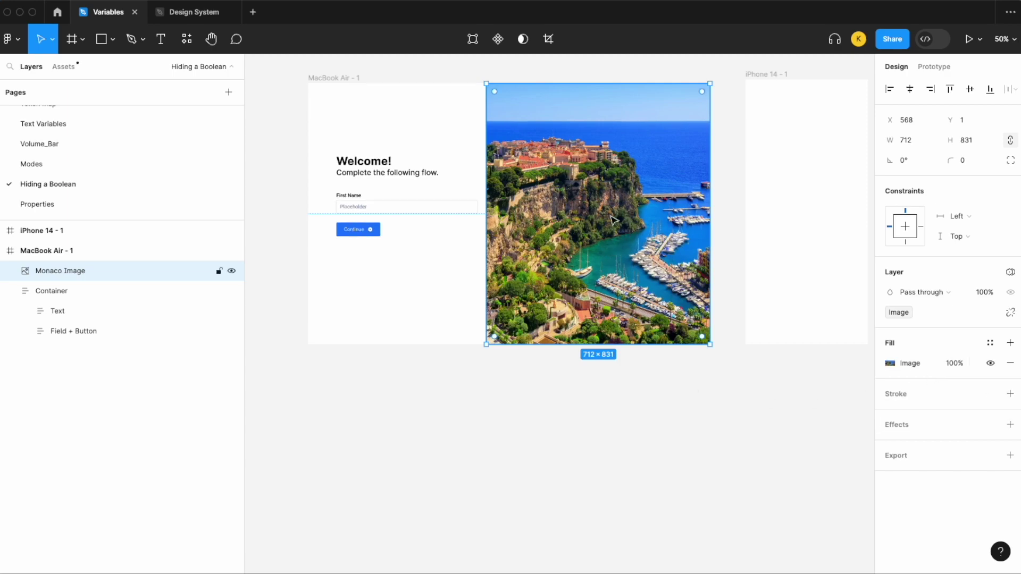
{"action": "left_click", "coordinate": [365, 156]}
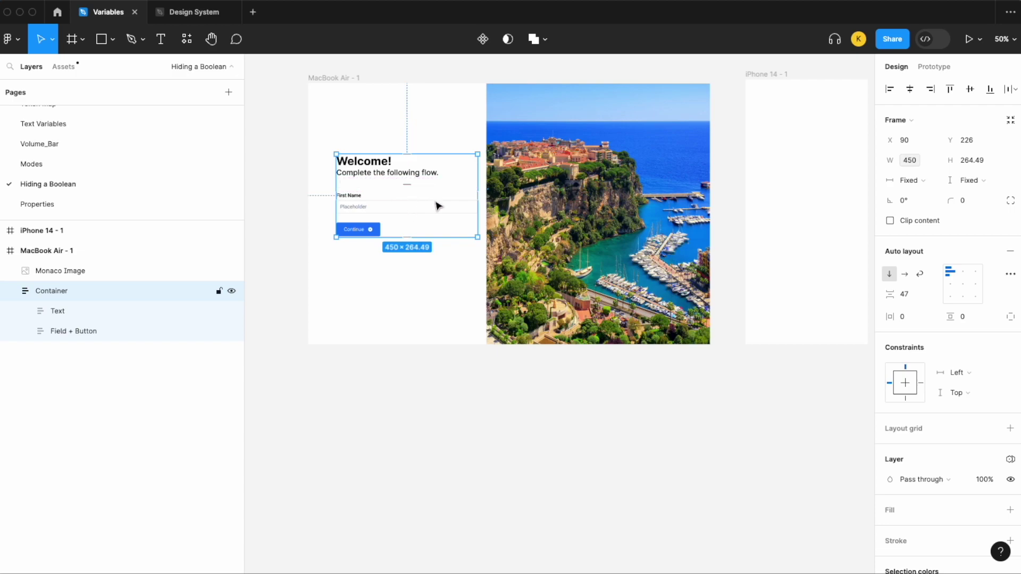
{"action": "left_click", "coordinate": [503, 395]}
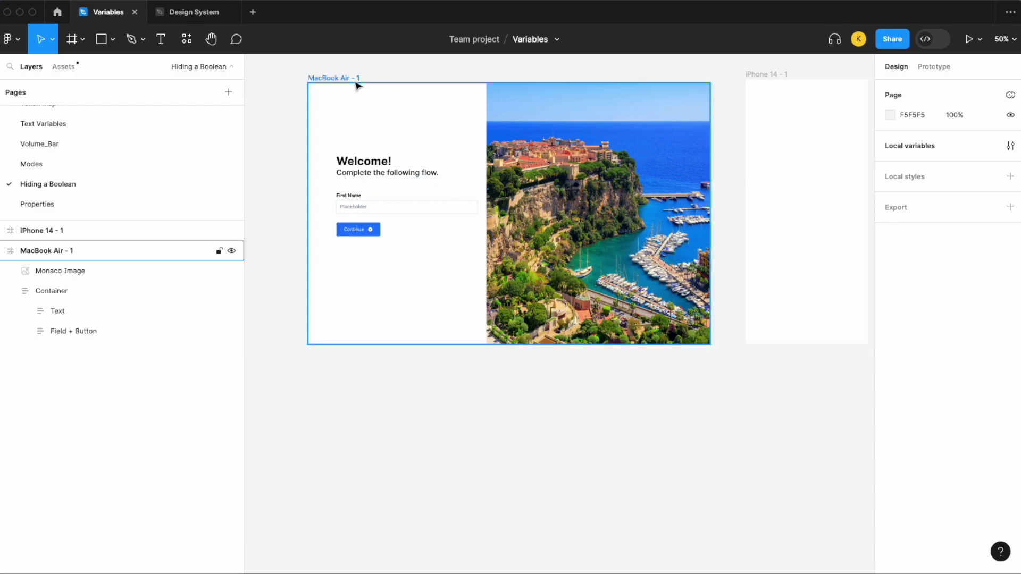
- Review the Local variables table and close it
{"action": "left_click", "coordinate": [1011, 145]}
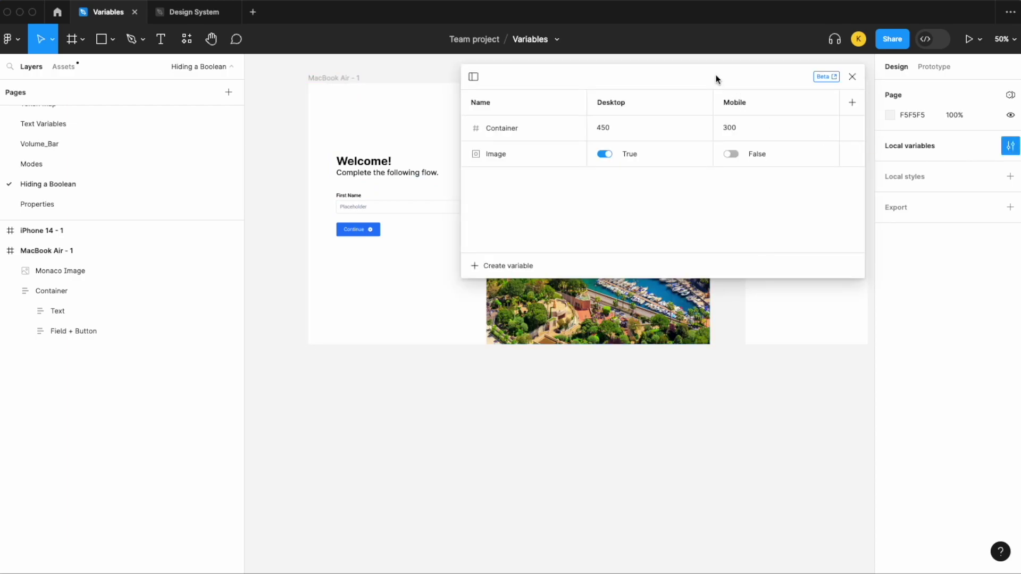
{"action": "left_click_drag", "start_coordinate": [716, 77], "coordinate": [669, 204]}
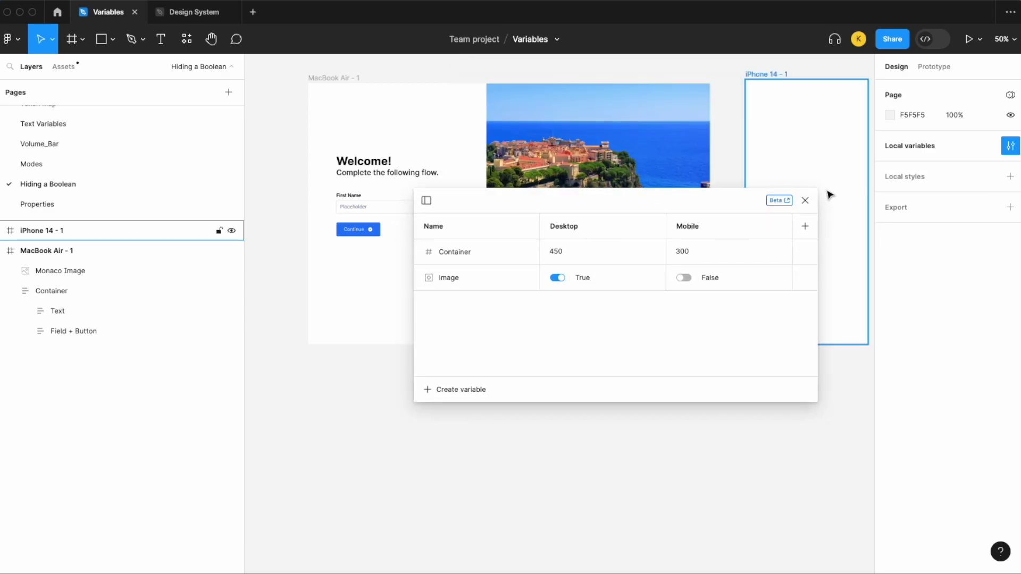
{"action": "left_click", "coordinate": [805, 200]}
- Set the MacBook Air frame to the Hiding a Boolean collection's Desktop mode
{"action": "left_click", "coordinate": [355, 82]}
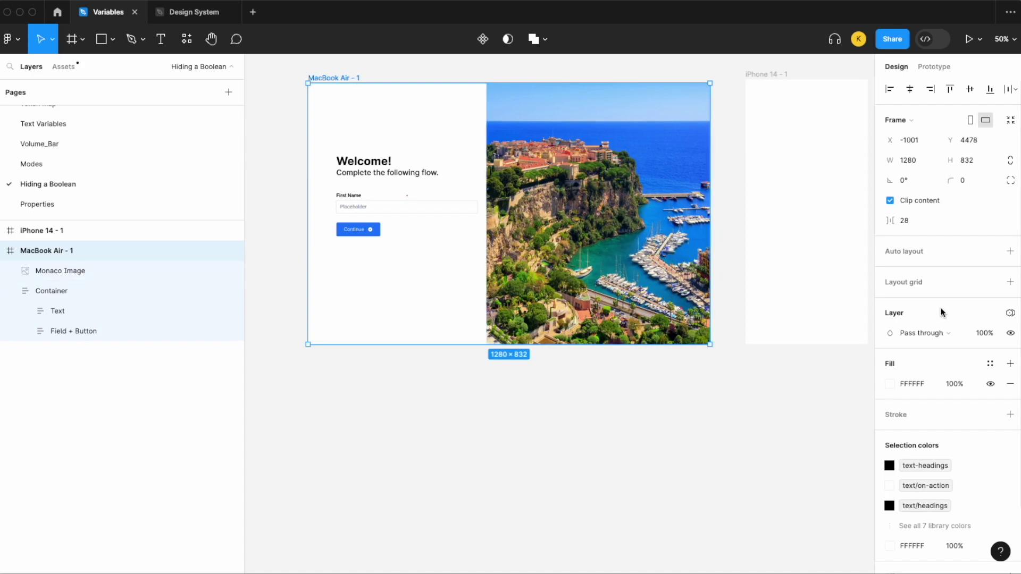
{"action": "left_click", "coordinate": [1011, 313]}
{"action": "mouse_move", "coordinate": [977, 369]}
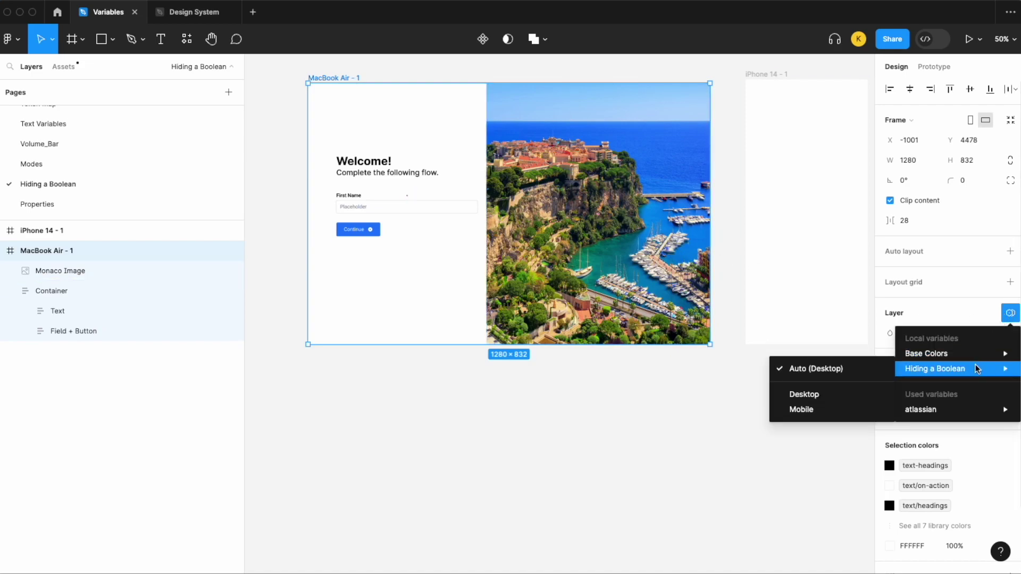
{"action": "left_click", "coordinate": [803, 399]}
{"action": "left_click", "coordinate": [670, 433]}
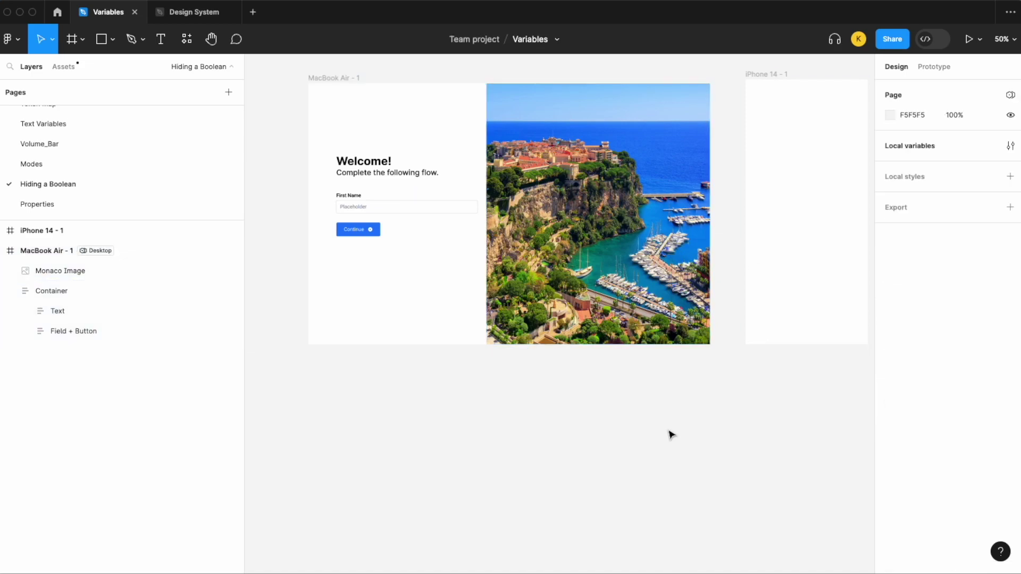
- Wrap the Container form and Monaco Image together in an auto-layout frame
{"action": "left_click", "coordinate": [429, 213]}
{"action": "key", "text": "shift+Left"}
{"action": "key", "text": "shift+Left"}
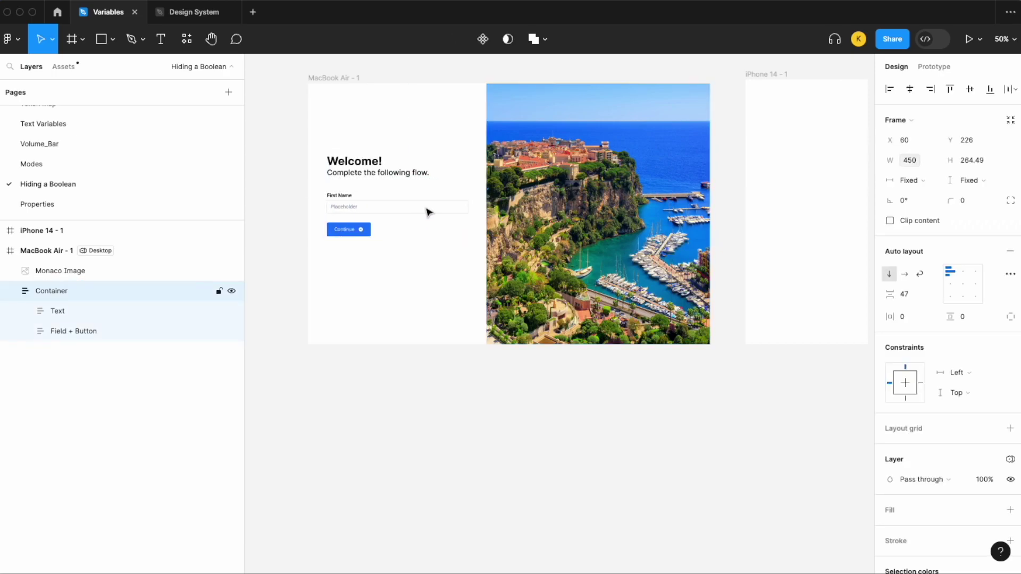
{"action": "left_click", "coordinate": [458, 294]}
{"action": "left_click", "coordinate": [421, 202]}
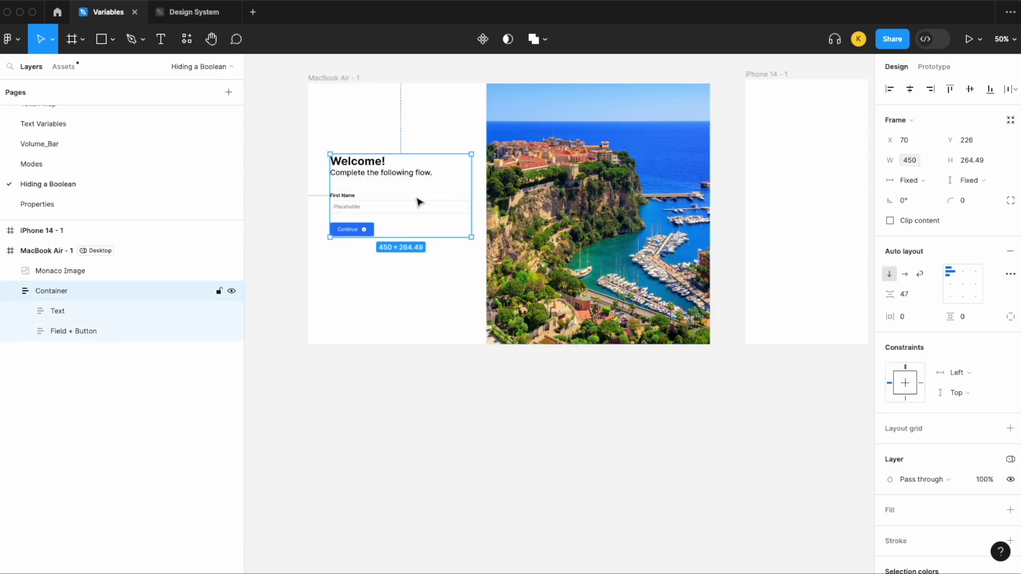
{"action": "left_click", "coordinate": [570, 190], "text": "shift"}
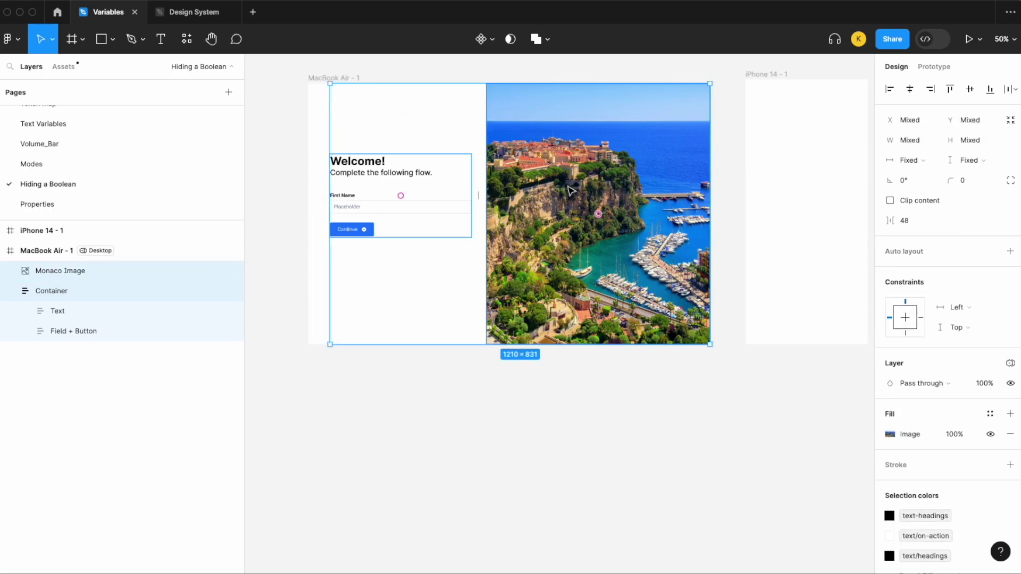
{"action": "right_click", "coordinate": [571, 190]}
{"action": "left_click", "coordinate": [643, 430]}
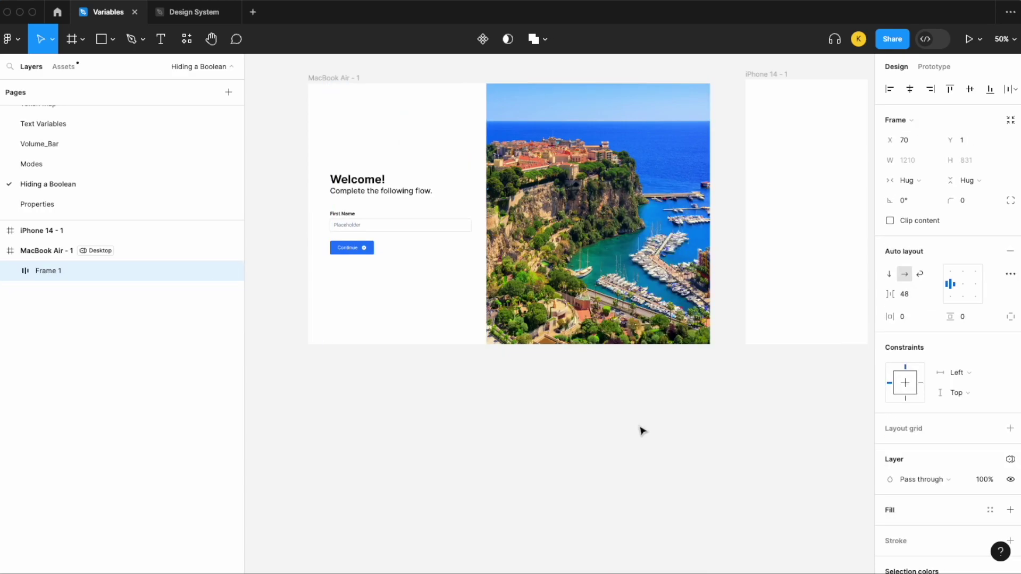
- Duplicate the auto-layout frame and place the copy inside the iPhone 14 frame
{"action": "scroll", "coordinate": [566, 410], "scroll_direction": "down", "scroll_amount": 3}
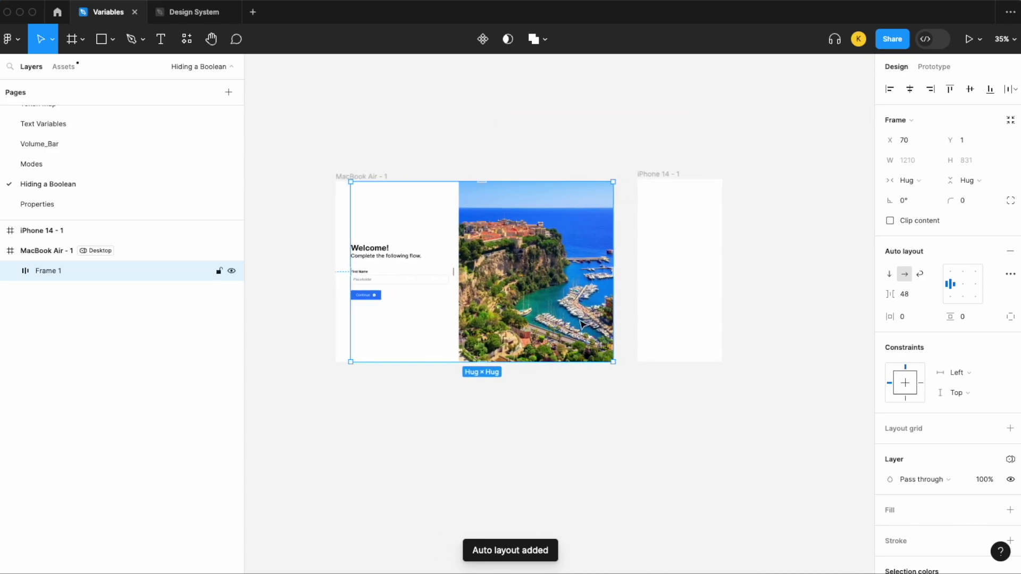
{"action": "key", "text": "ctrl+d"}
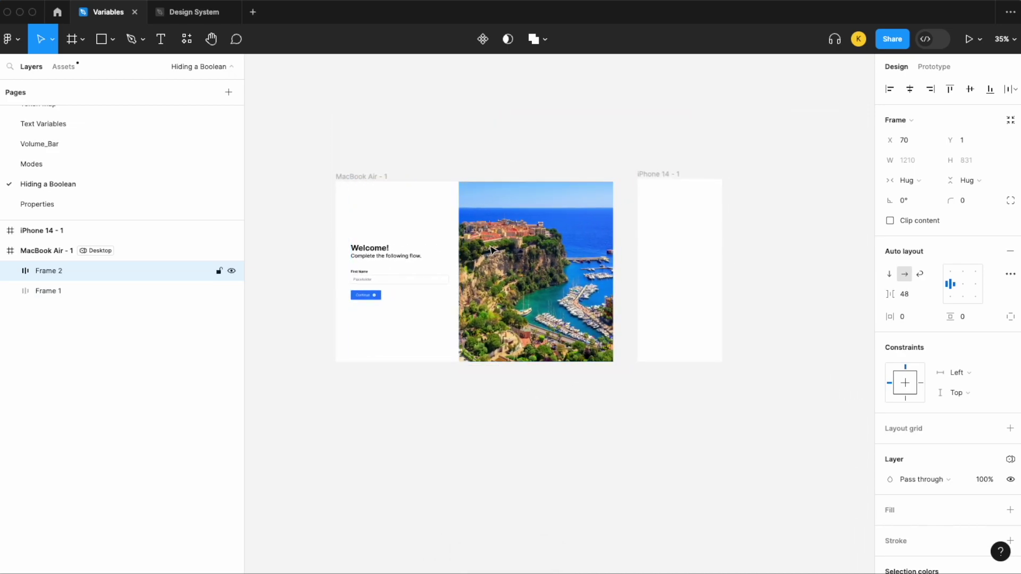
{"action": "left_click_drag", "start_coordinate": [480, 262], "coordinate": [678, 251]}
{"action": "scroll", "coordinate": [678, 251], "scroll_direction": "up", "scroll_amount": 3}
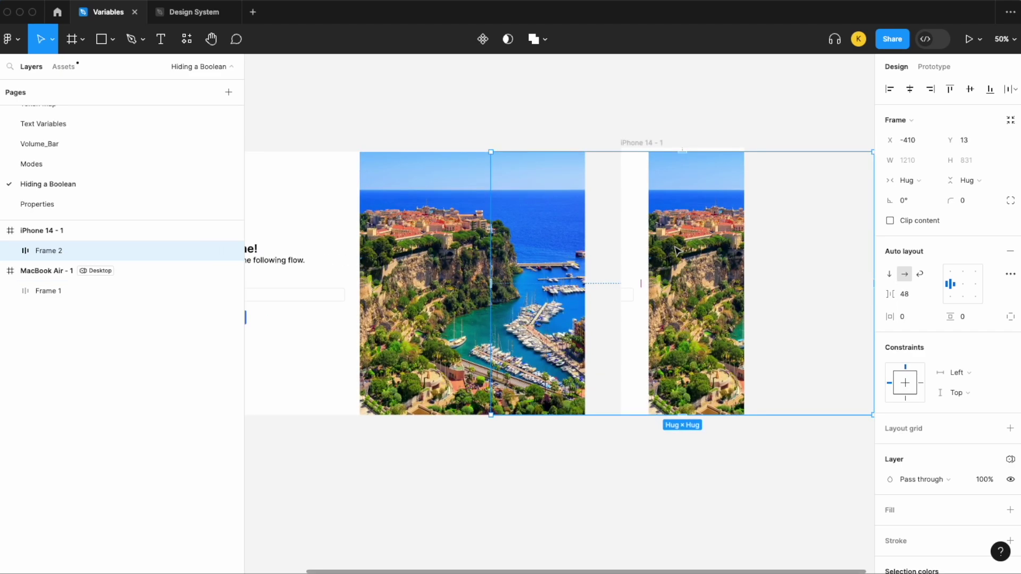
{"action": "key", "text": "shift+Right"}
{"action": "key", "text": "shift+Right"}
{"action": "key", "text": "shift+Right"}
{"action": "key", "text": "shift+Right"}
{"action": "key", "text": "shift+Right"}
{"action": "key", "text": "shift+Right"}
{"action": "key", "text": "shift+Right"}
{"action": "key", "text": "shift+Right"}
{"action": "key", "text": "shift+Right"}
{"action": "key", "text": "shift+Right"}
{"action": "key", "text": "shift+Right"}
{"action": "key", "text": "shift+Right"}
{"action": "key", "text": "shift+Right"}
{"action": "key", "text": "shift+Right"}
{"action": "key", "text": "shift+Right"}
{"action": "key", "text": "shift+Right"}
{"action": "key", "text": "shift+Right"}
{"action": "key", "text": "shift+Right"}
{"action": "key", "text": "shift+Right"}
{"action": "key", "text": "shift+Right"}
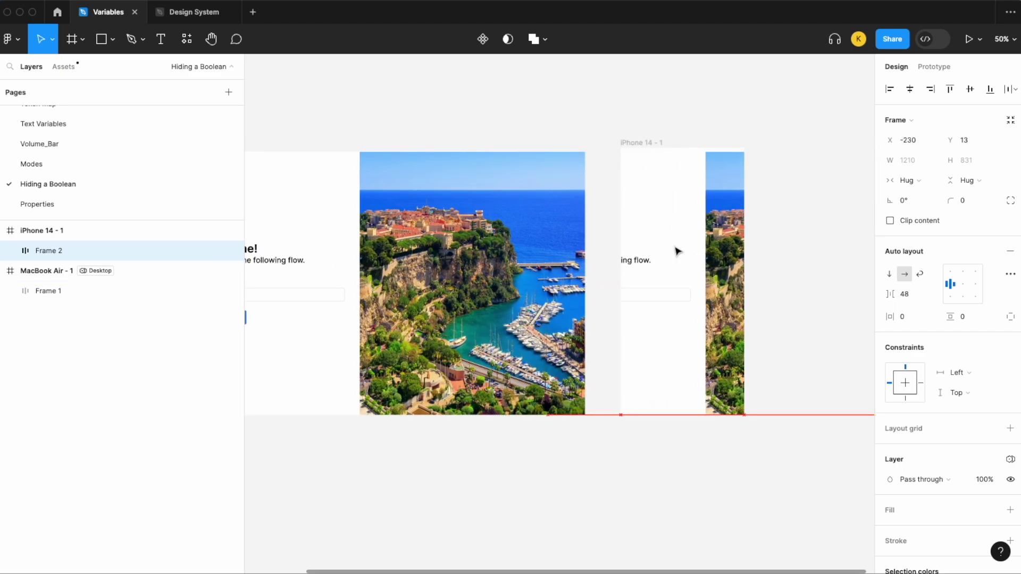
{"action": "key", "text": "shift+Right"}
{"action": "key", "text": "shift+Right"}
{"action": "key", "text": "shift+Right"}
{"action": "key", "text": "shift+Right"}
{"action": "key", "text": "shift+Right"}
{"action": "key", "text": "shift+Right"}
{"action": "key", "text": "shift+Right"}
{"action": "key", "text": "shift+Right"}
{"action": "key", "text": "shift+Right"}
{"action": "key", "text": "shift+Right"}
{"action": "key", "text": "shift+Right"}
{"action": "key", "text": "shift+Right"}
{"action": "key", "text": "shift+Right"}
{"action": "key", "text": "shift+Right"}
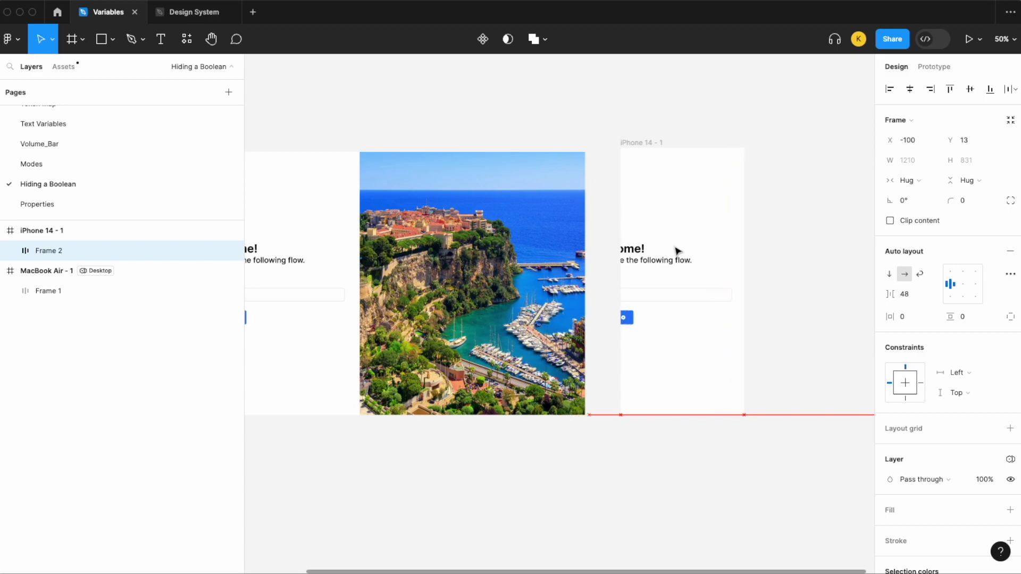
{"action": "key", "text": "shift+Right"}
{"action": "key", "text": "shift+Right"}
{"action": "key", "text": "shift+Right"}
{"action": "key", "text": "shift+Right"}
{"action": "key", "text": "shift+Right"}
{"action": "key", "text": "shift+Right"}
{"action": "key", "text": "shift+Left"}
{"action": "key", "text": "shift+Left"}
{"action": "key", "text": "shift+Left"}
{"action": "key", "text": "shift+Left"}
{"action": "key", "text": "shift+Left"}
{"action": "key", "text": "shift+Left"}
{"action": "key", "text": "shift+Left"}
{"action": "key", "text": "shift+Left"}
{"action": "key", "text": "shift+Left"}
{"action": "key", "text": "shift+Left"}
{"action": "key", "text": "shift+Left"}
{"action": "key", "text": "shift+Left"}
{"action": "key", "text": "shift+Left"}
{"action": "key", "text": "shift+Left"}
{"action": "key", "text": "shift+Left"}
{"action": "key", "text": "shift+Left"}
{"action": "key", "text": "shift+Left"}
{"action": "key", "text": "shift+Left"}
{"action": "key", "text": "shift+Left"}
{"action": "key", "text": "shift+Left"}
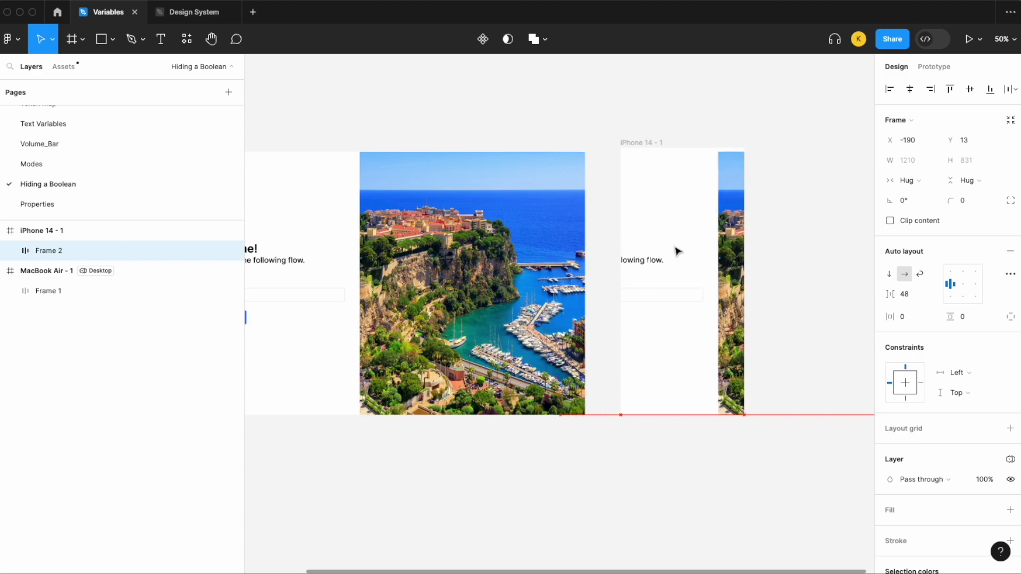
{"action": "scroll", "coordinate": [677, 251], "scroll_direction": "down", "scroll_amount": 2}
{"action": "scroll", "coordinate": [658, 229], "scroll_direction": "right", "scroll_amount": 3}
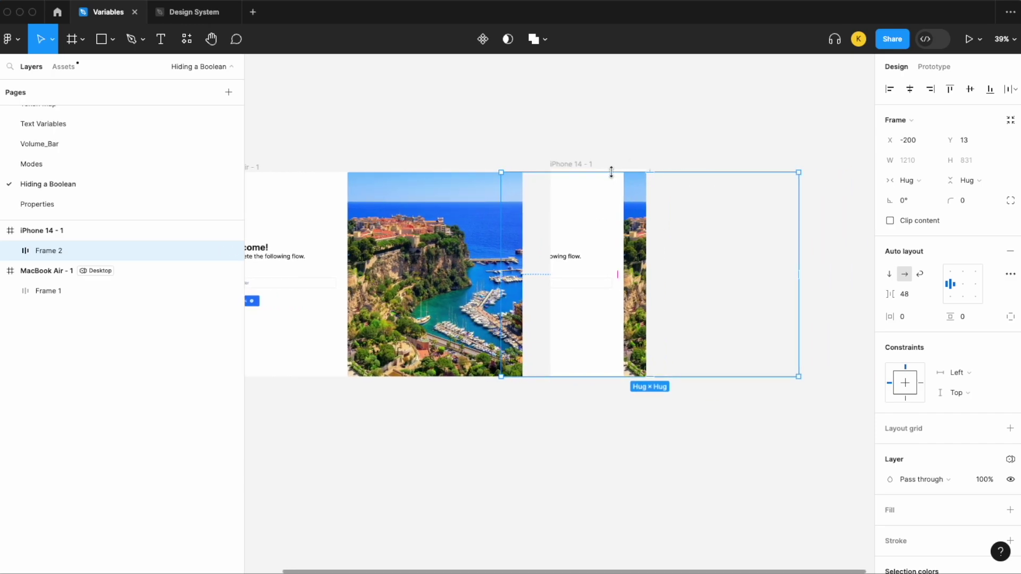
- Switch the iPhone 14 frame to Hiding a Boolean's Mobile mode
{"action": "left_click", "coordinate": [578, 167]}
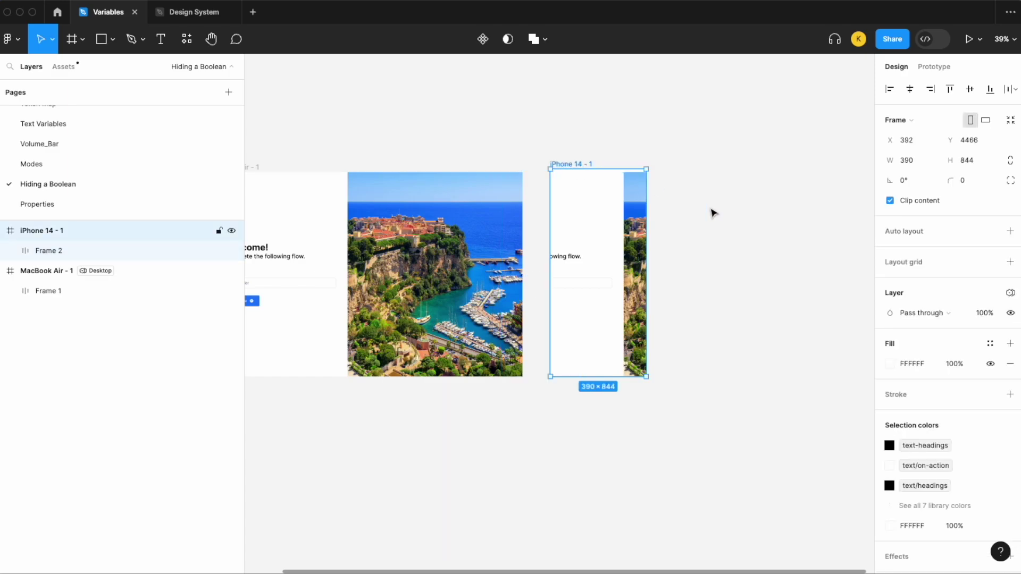
{"action": "left_click", "coordinate": [1011, 293]}
{"action": "mouse_move", "coordinate": [955, 350]}
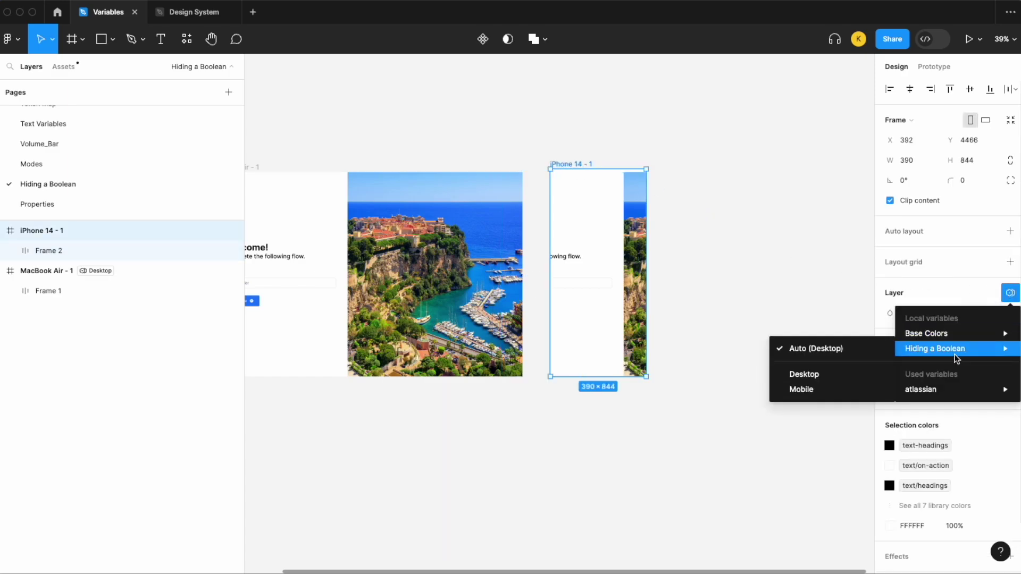
{"action": "left_click", "coordinate": [826, 390]}
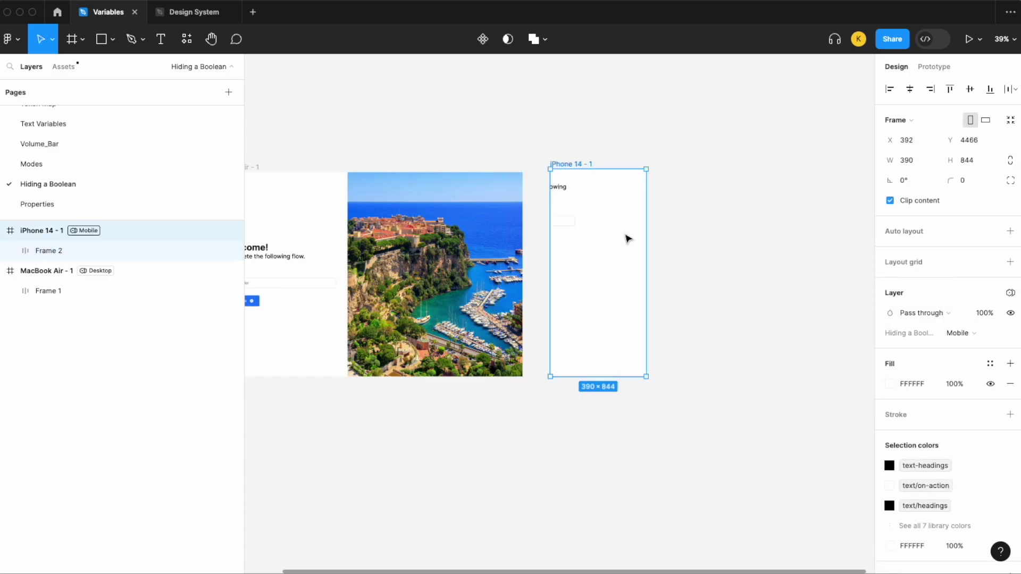
- Nudge the copied frame right and down into position within the iPhone frame
{"action": "left_click", "coordinate": [566, 229]}
{"action": "key", "text": "shift+Right"}
{"action": "key", "text": "shift+Right"}
{"action": "key", "text": "shift+Right"}
{"action": "key", "text": "shift+Right"}
{"action": "key", "text": "shift+Right"}
{"action": "key", "text": "shift+Right"}
{"action": "key", "text": "shift+Right"}
{"action": "key", "text": "shift+Right"}
{"action": "key", "text": "shift+Right"}
{"action": "key", "text": "shift+Right"}
{"action": "key", "text": "shift+Right"}
{"action": "key", "text": "shift+Right"}
{"action": "key", "text": "shift+Right"}
{"action": "key", "text": "shift+Right"}
{"action": "key", "text": "shift+Right"}
{"action": "key", "text": "shift+Right"}
{"action": "key", "text": "shift+Right"}
{"action": "key", "text": "shift+Right"}
{"action": "key", "text": "shift+Right"}
{"action": "key", "text": "shift+Right"}
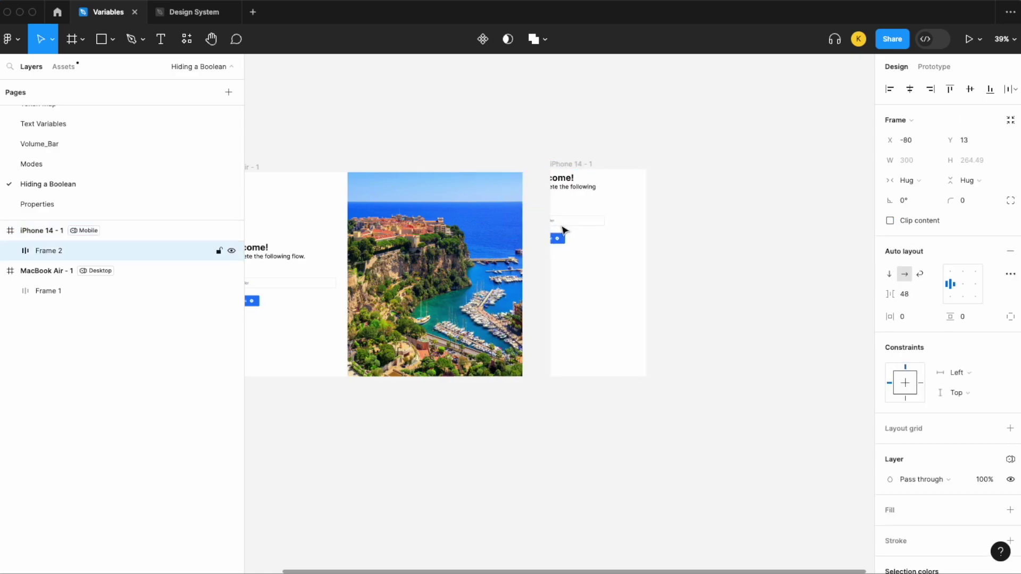
{"action": "key", "text": "shift+Down"}
{"action": "key", "text": "shift+Down"}
{"action": "key", "text": "shift+Down"}
{"action": "key", "text": "shift+Down"}
{"action": "key", "text": "shift+Down"}
{"action": "key", "text": "shift+Down"}
{"action": "key", "text": "shift+Down"}
{"action": "key", "text": "shift+Down"}
{"action": "key", "text": "shift+Down"}
{"action": "key", "text": "shift+Down"}
{"action": "key", "text": "shift+Down"}
{"action": "key", "text": "shift+Down"}
{"action": "key", "text": "shift+Down"}
{"action": "key", "text": "shift+Right"}
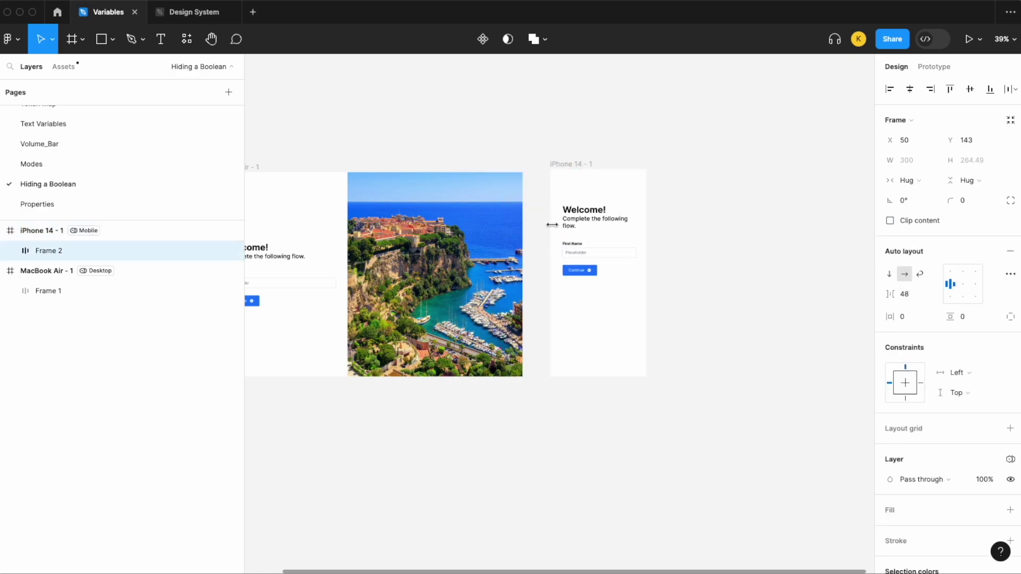
{"action": "left_click", "coordinate": [10, 250]}
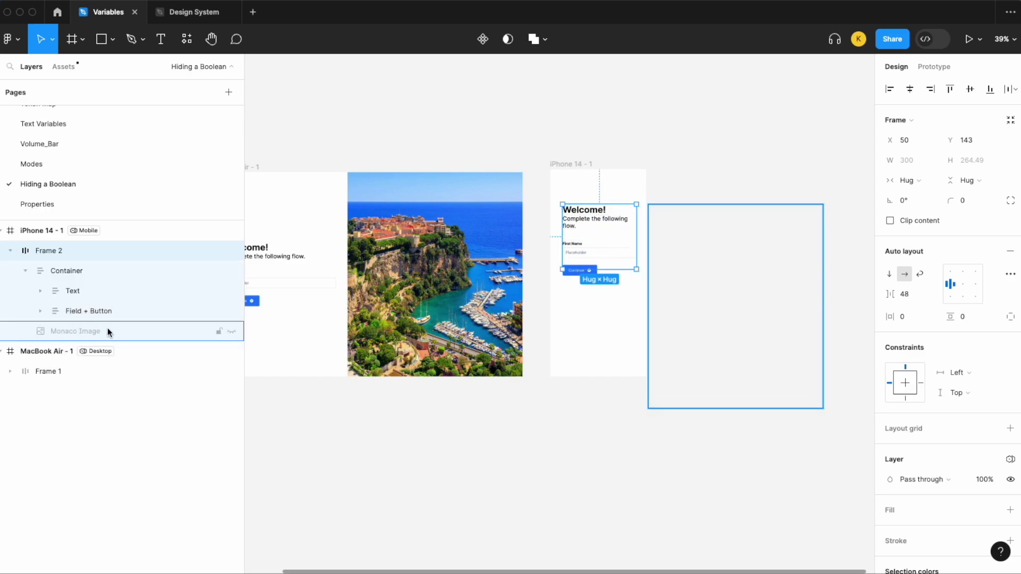
{"action": "left_click", "coordinate": [811, 148]}
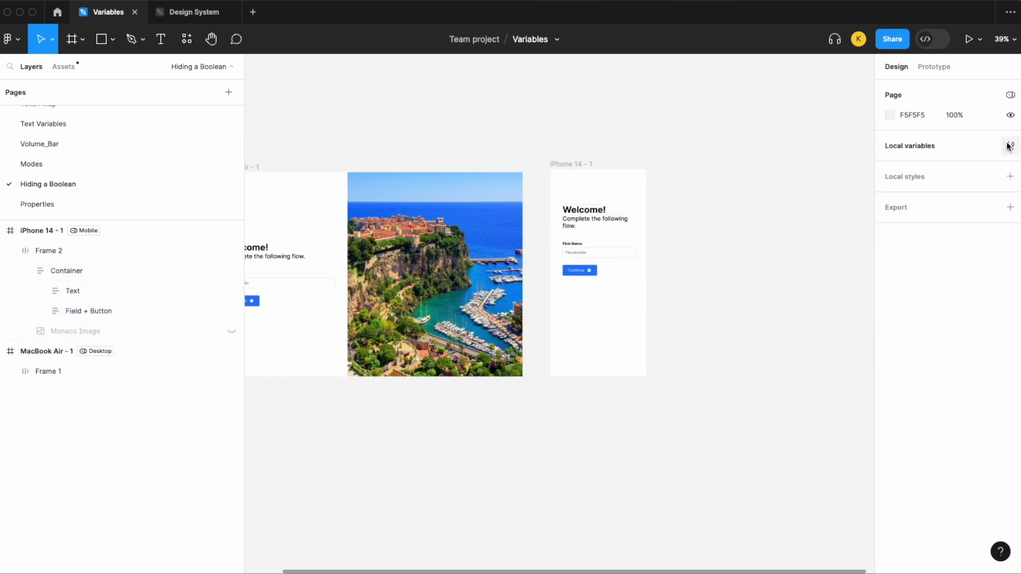
- Check the Local variables table, close it, and zoom to fit both frames
{"action": "left_click", "coordinate": [1009, 146]}
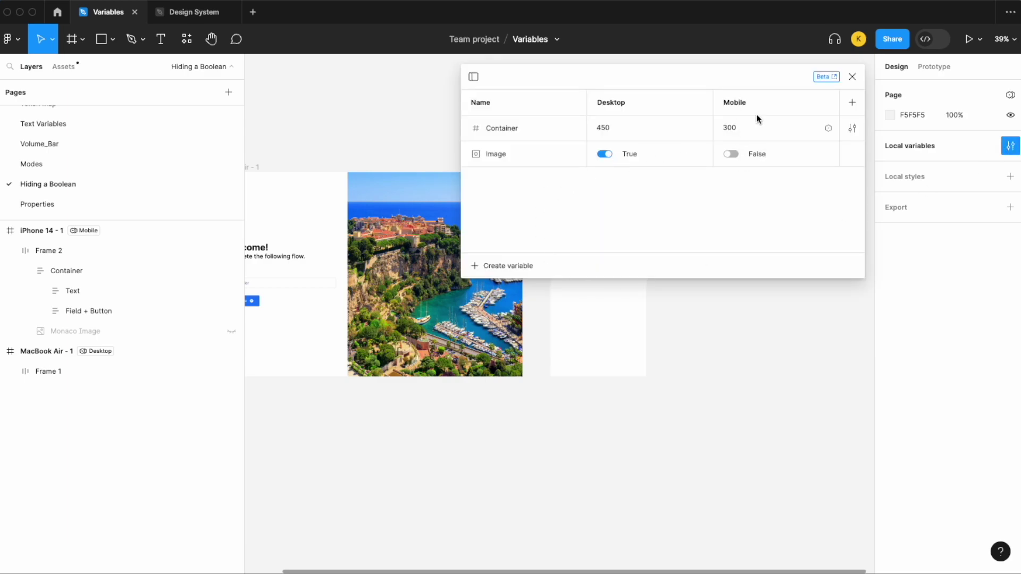
{"action": "left_click", "coordinate": [852, 76]}
{"action": "key", "text": "shift+1"}
{"action": "scroll", "coordinate": [705, 177], "scroll_direction": "left", "scroll_amount": 2}
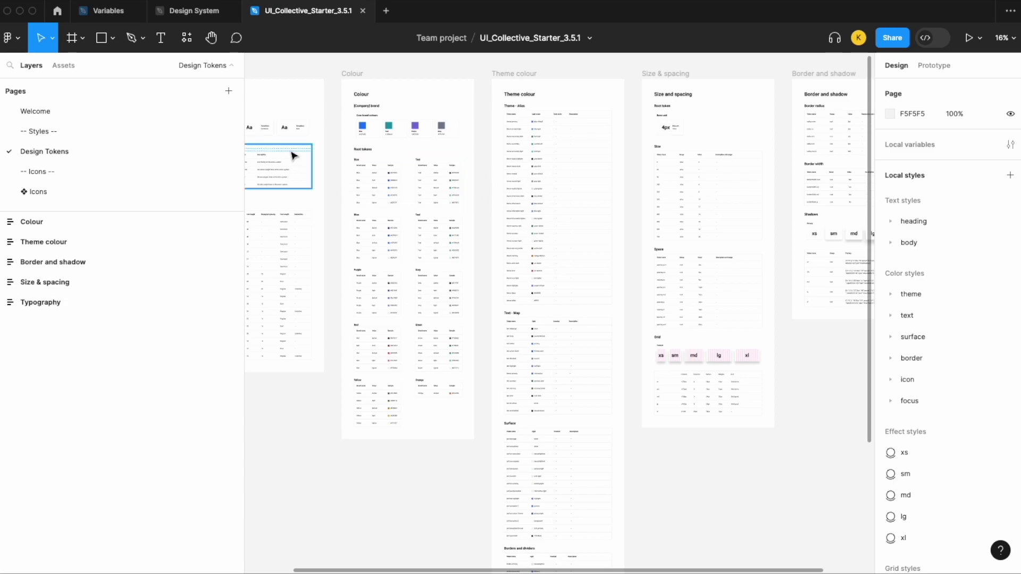
- Switch to the Design System file, showing its Accordion component page
{"action": "left_click", "coordinate": [206, 18]}
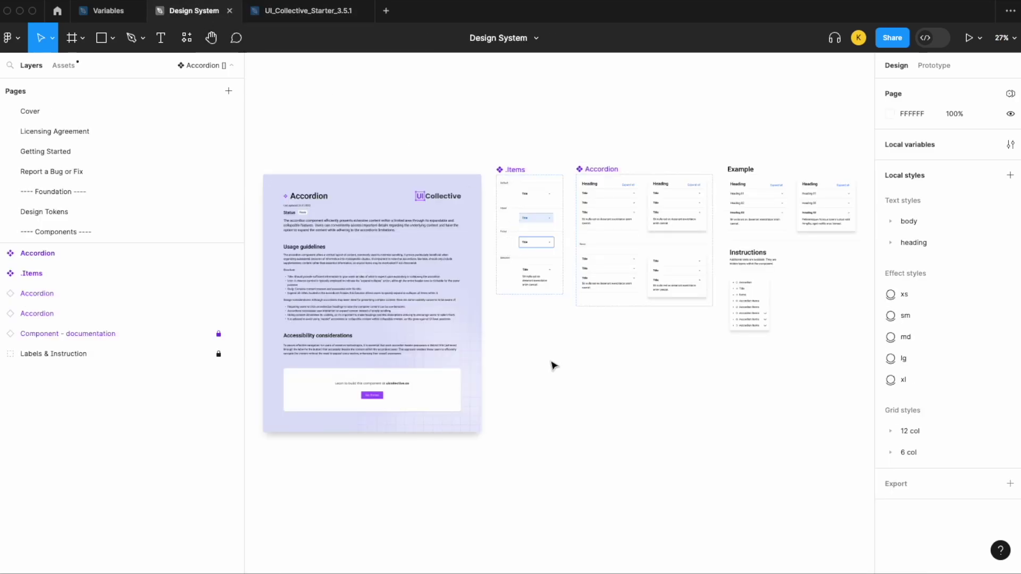